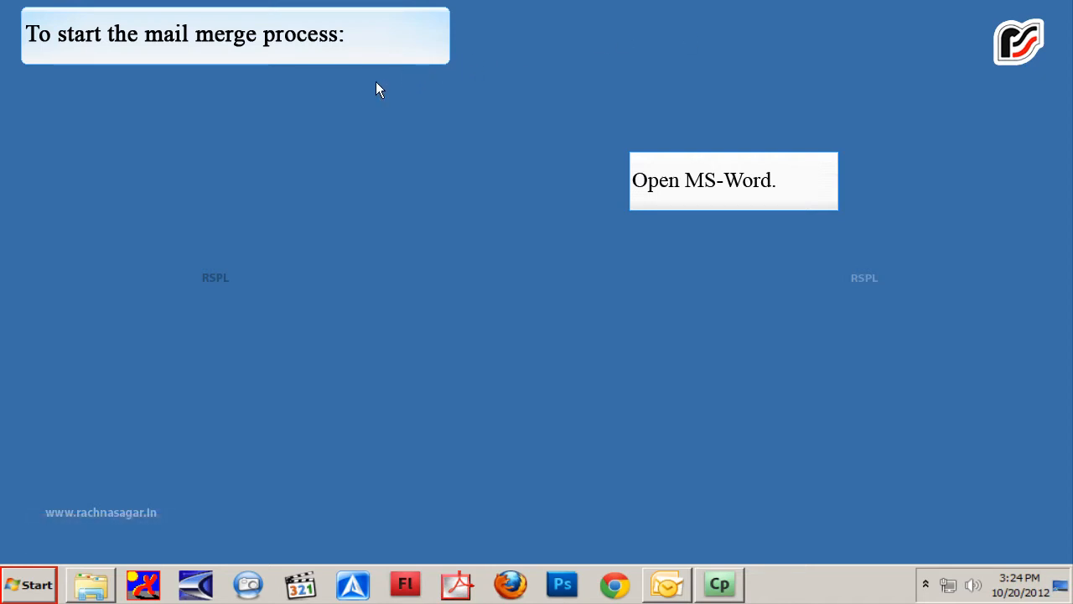
Launch Microsoft Office Word 2003 from the Microsoft Office programs folder
{"action": "left_click", "coordinate": [28, 586]}
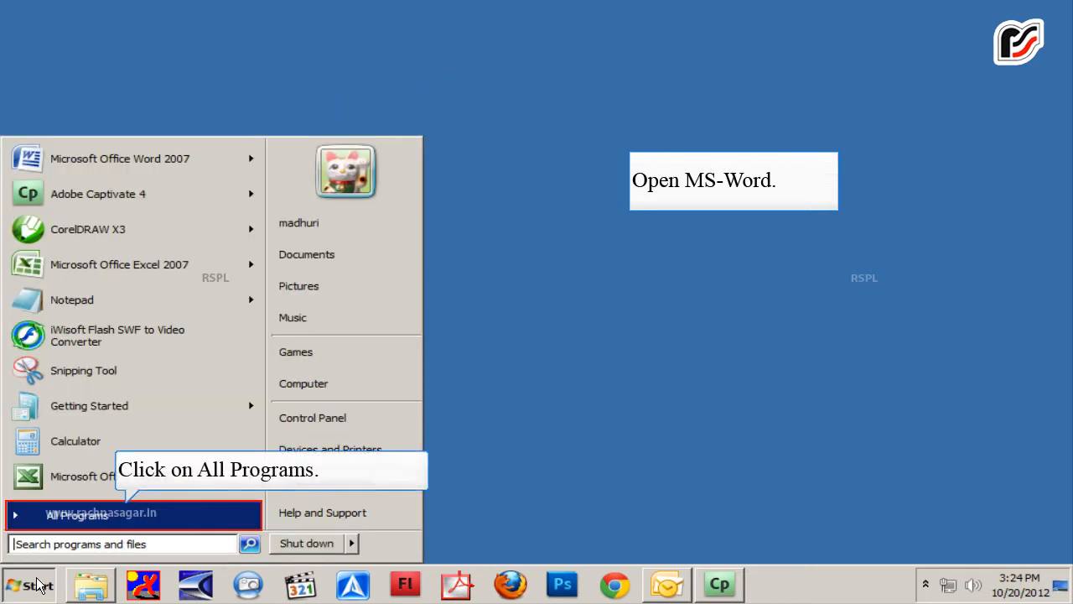
{"action": "left_click", "coordinate": [53, 516]}
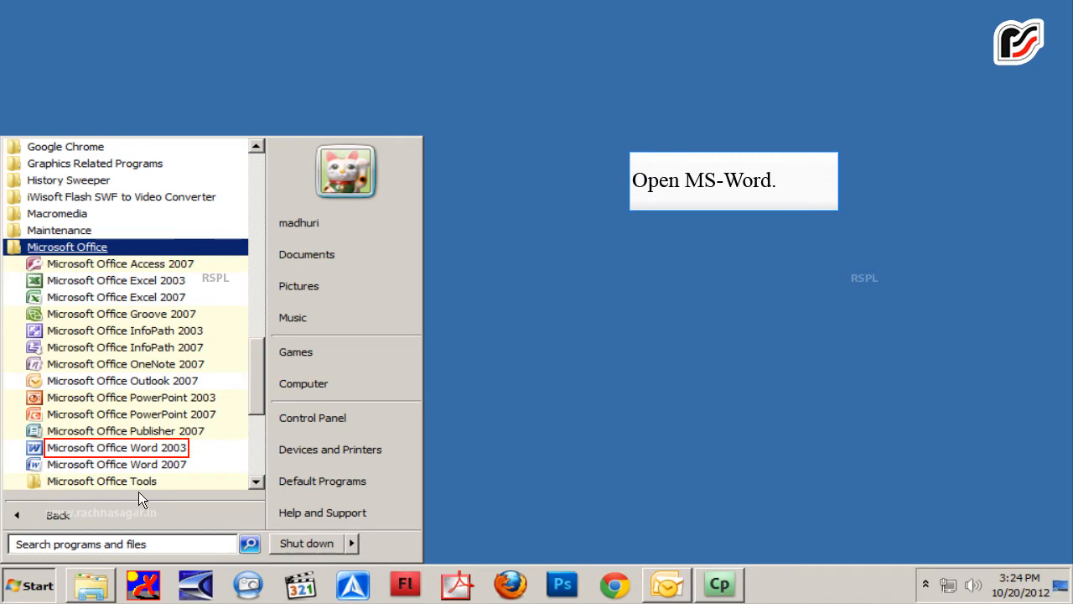
{"action": "left_click", "coordinate": [116, 447]}
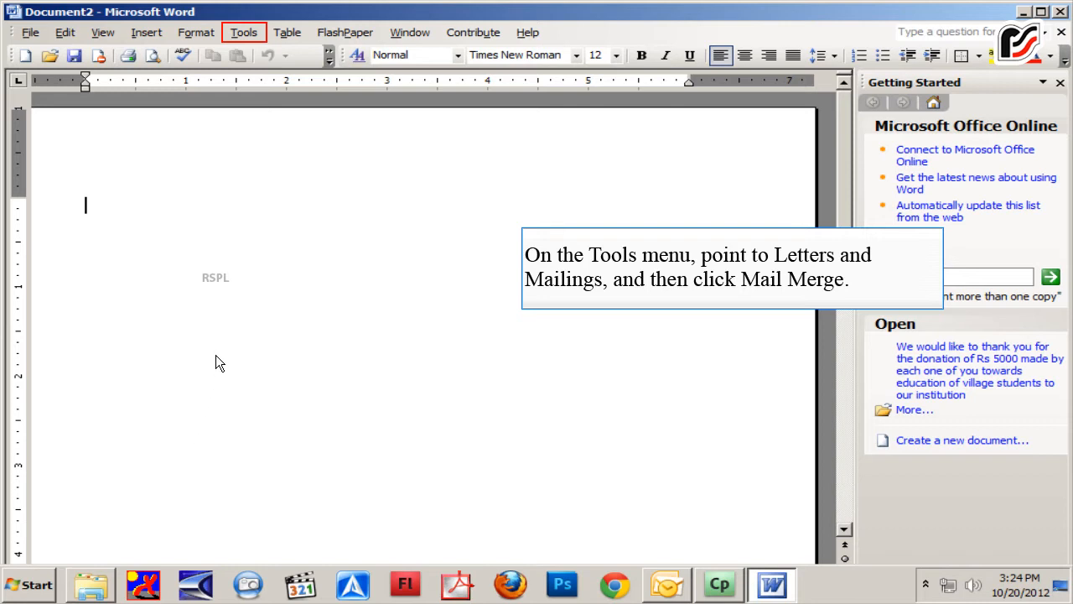
Open the Mail Merge wizard from Letters and Mailings
{"action": "left_click", "coordinate": [241, 35]}
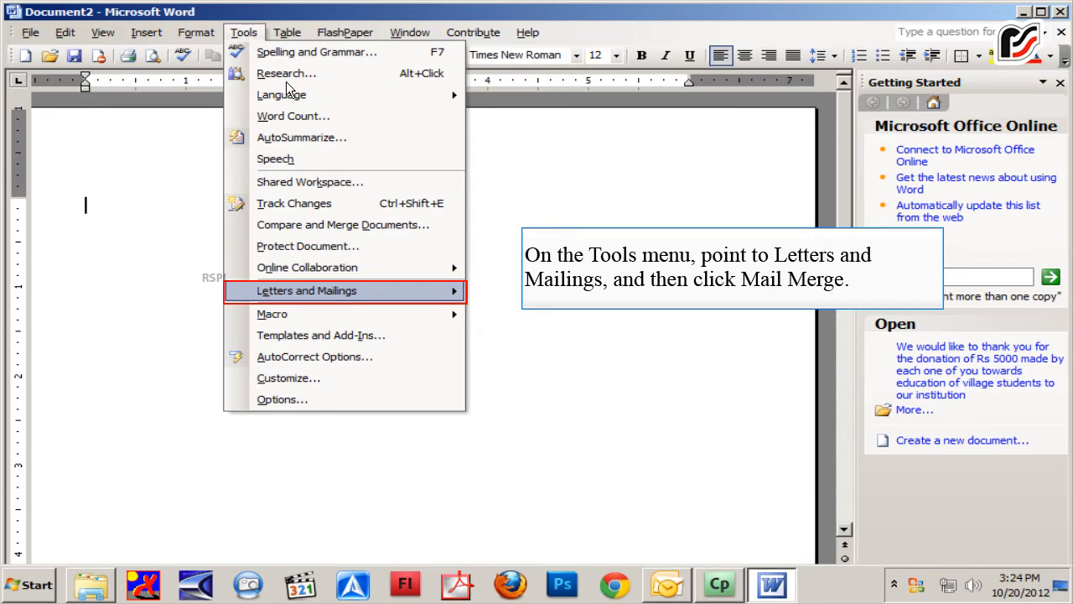
{"action": "mouse_move", "coordinate": [308, 290]}
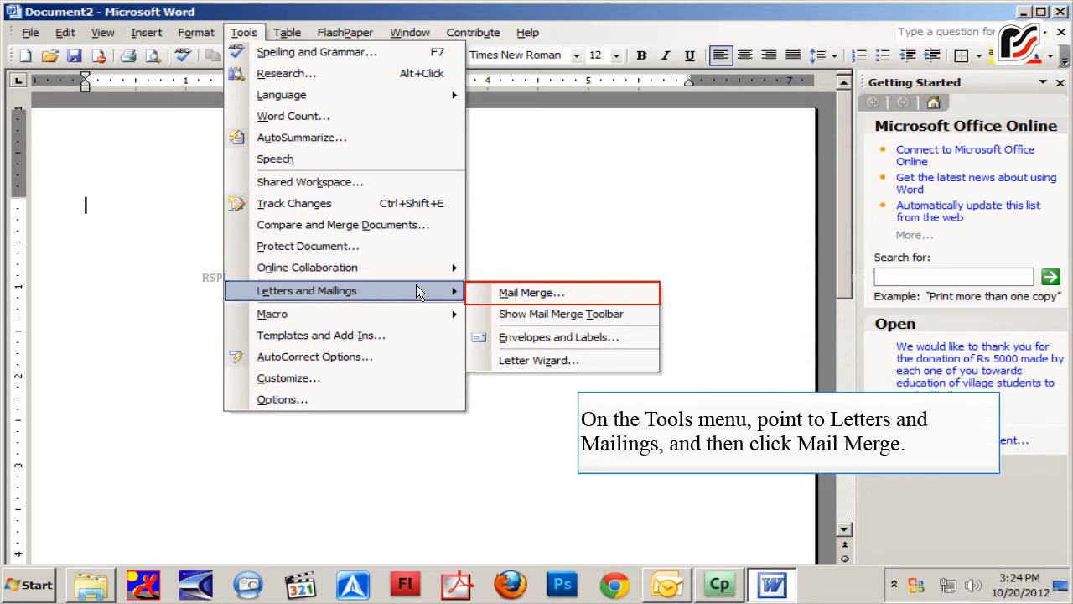
{"action": "left_click", "coordinate": [485, 293]}
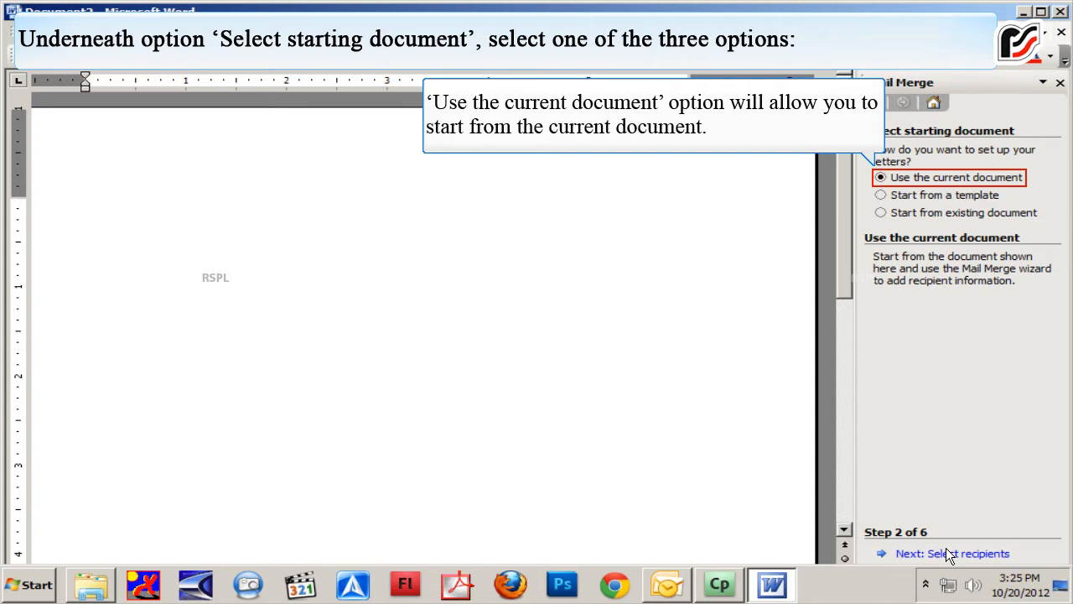
Choose 'Use the current document' as the starting document for the mail merge letters
{"action": "left_click", "coordinate": [972, 195]}
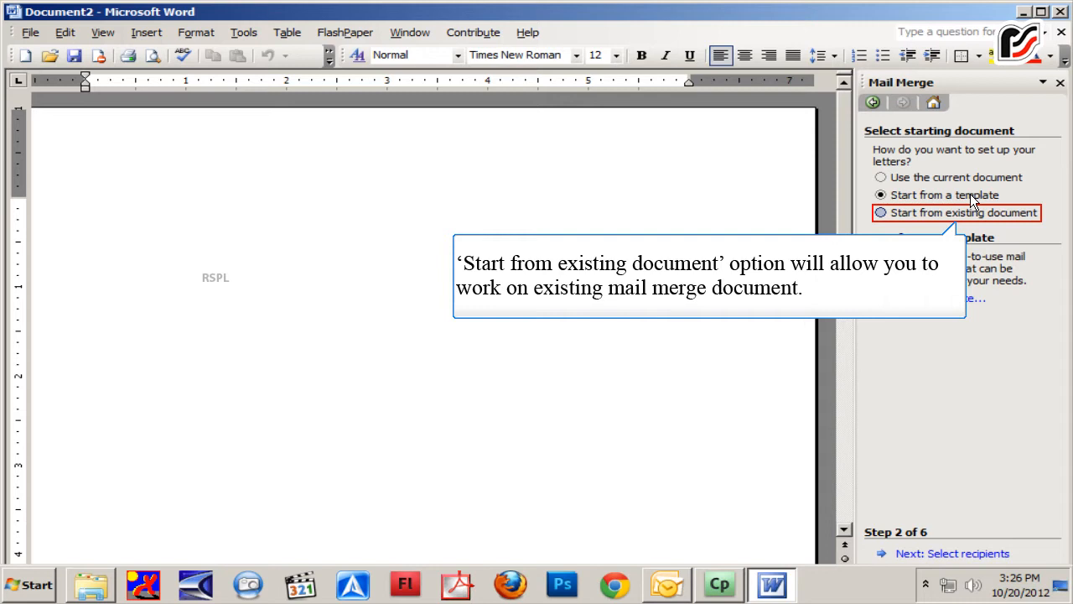
{"action": "left_click", "coordinate": [964, 213]}
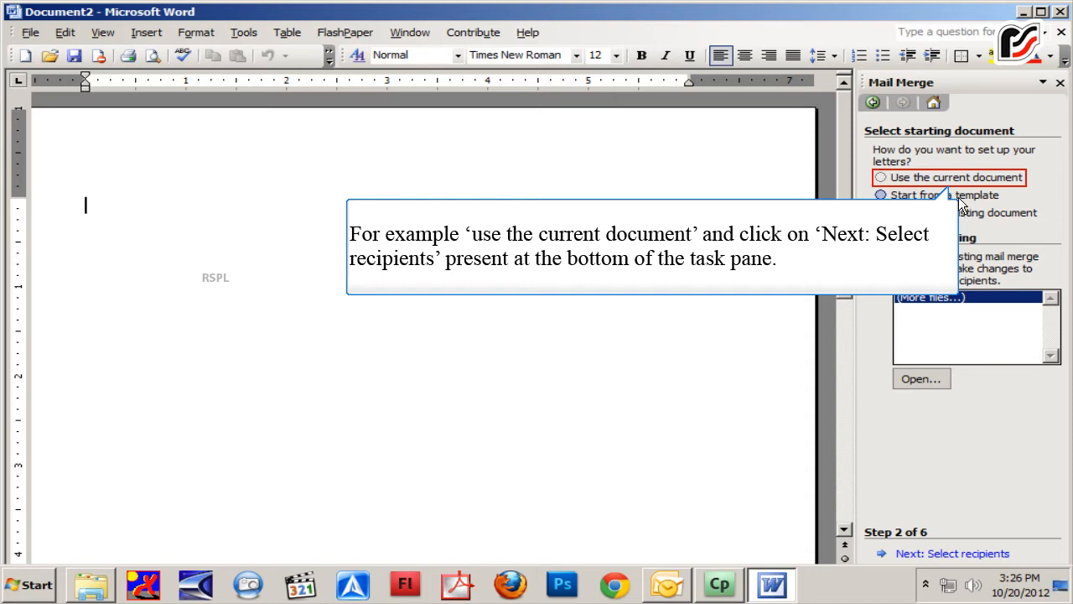
{"action": "left_click", "coordinate": [960, 188]}
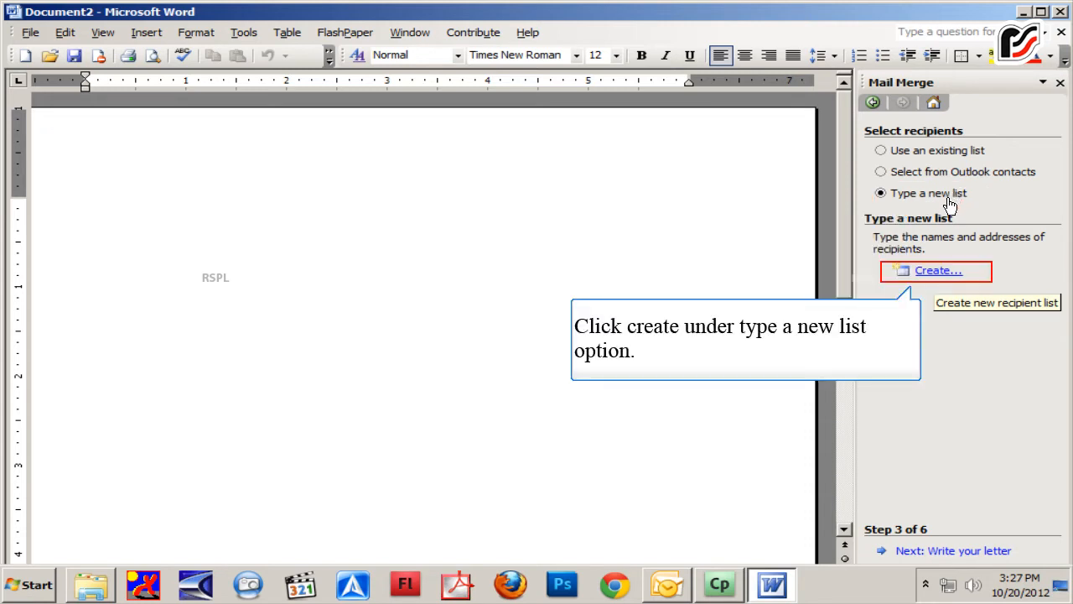
Create a new recipient list and delete its Title field
{"action": "left_click", "coordinate": [940, 270]}
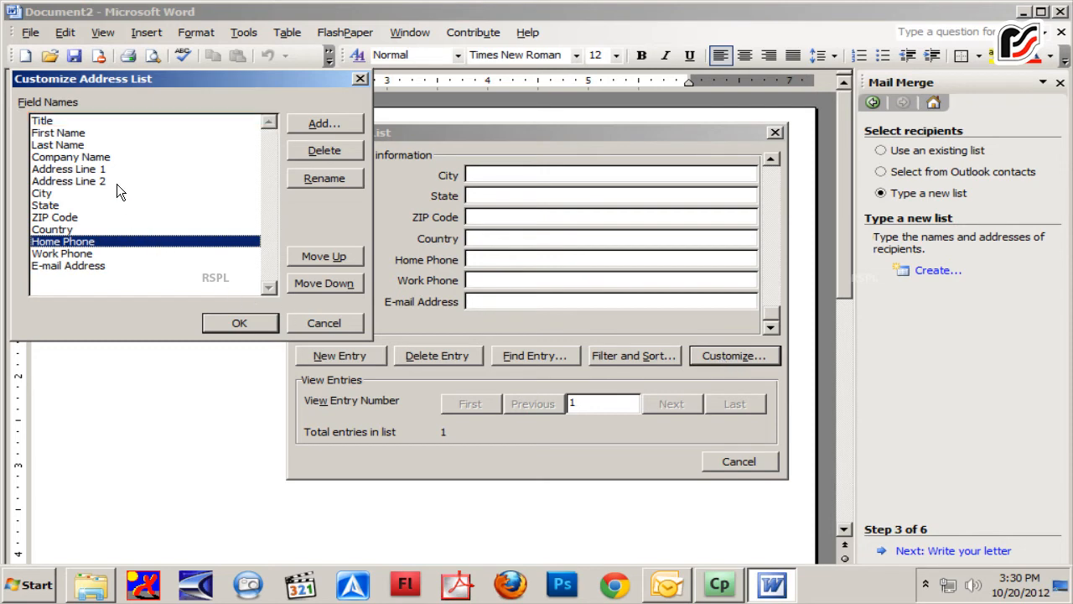
{"action": "left_click", "coordinate": [106, 126]}
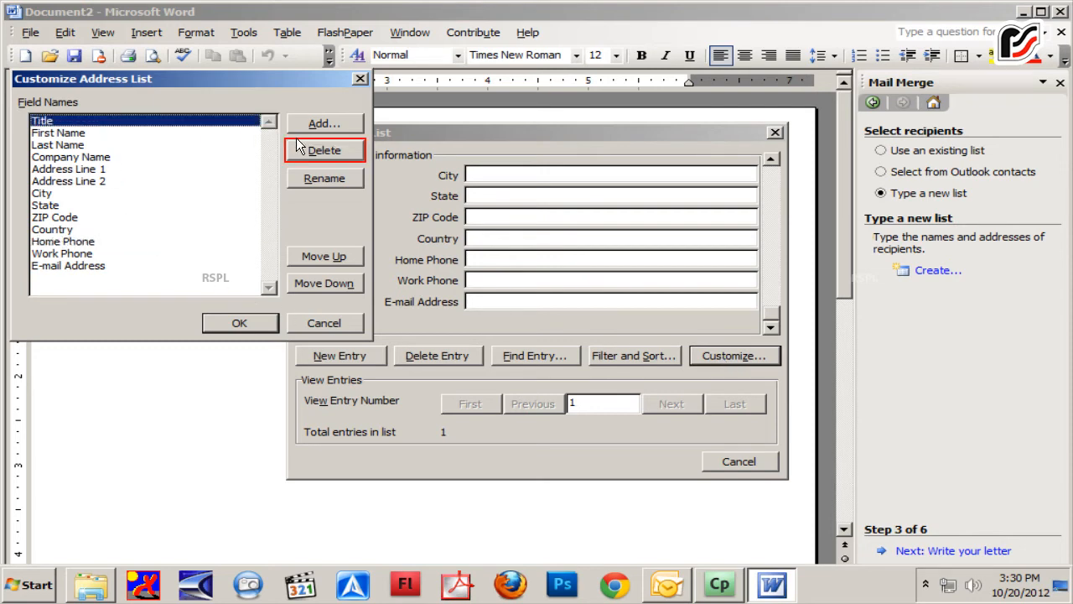
{"action": "left_click", "coordinate": [327, 151]}
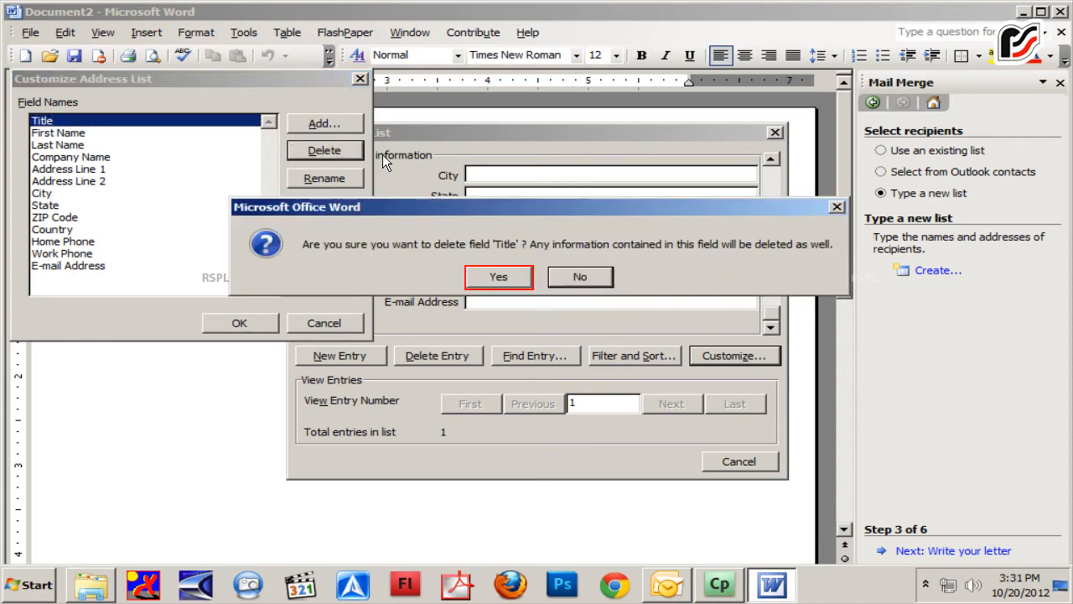
{"action": "left_click", "coordinate": [501, 278]}
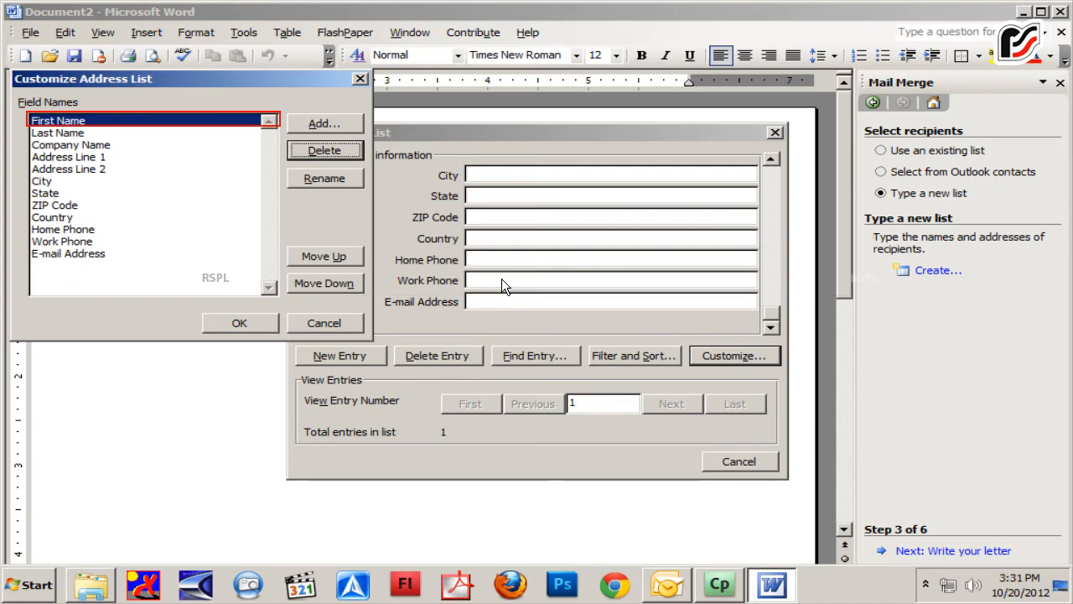
Rename the First Name field to Name
{"action": "left_click", "coordinate": [37, 122]}
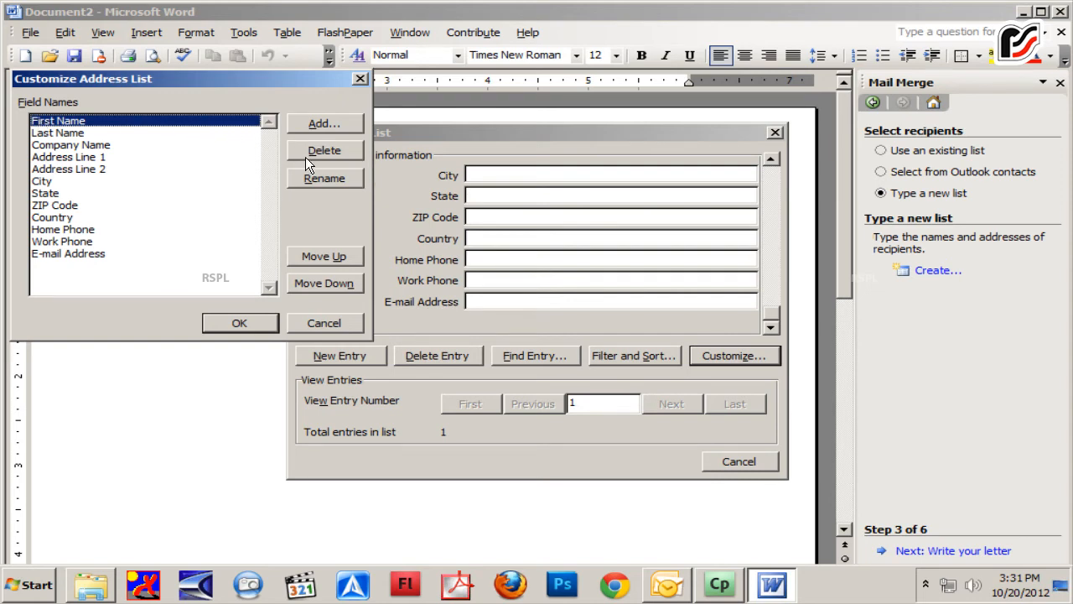
{"action": "left_click", "coordinate": [315, 176]}
{"action": "type", "text": "Name"}
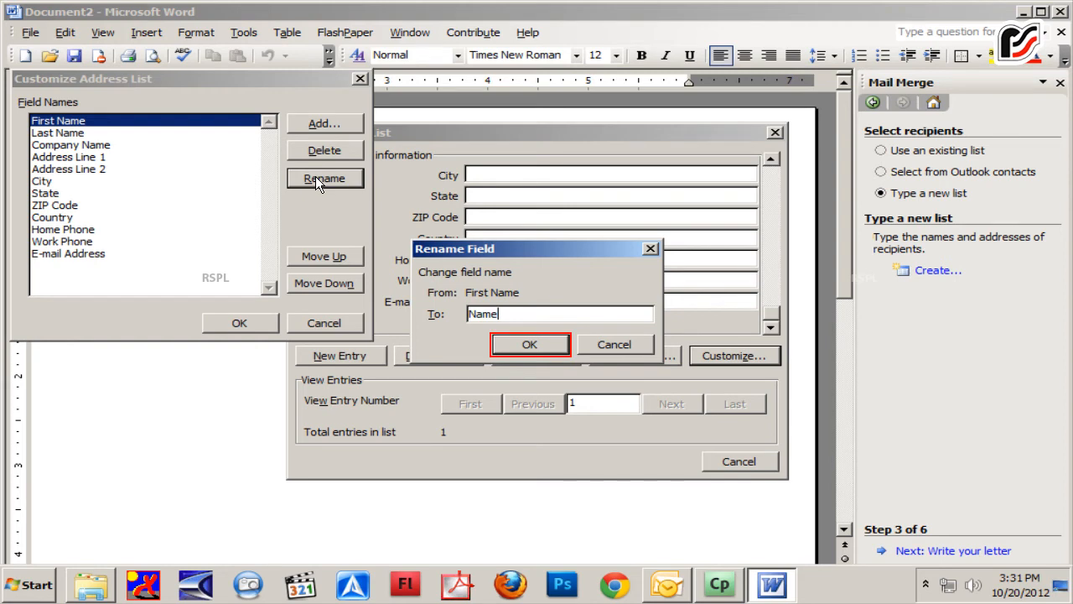
{"action": "left_click", "coordinate": [510, 341]}
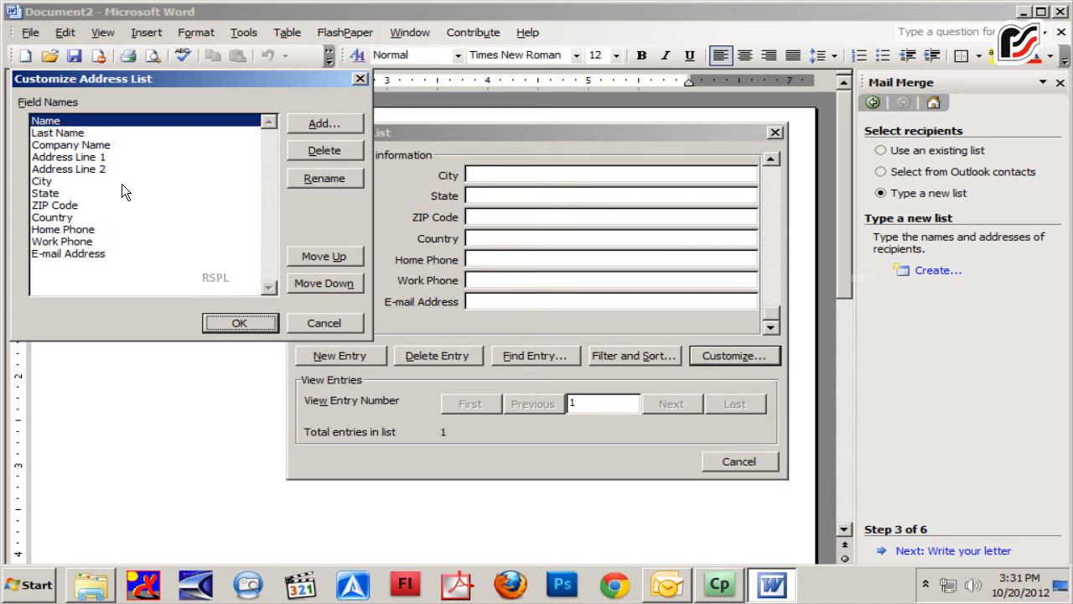
Delete the Last Name and Company Name fields from the address list
{"action": "left_click", "coordinate": [115, 132]}
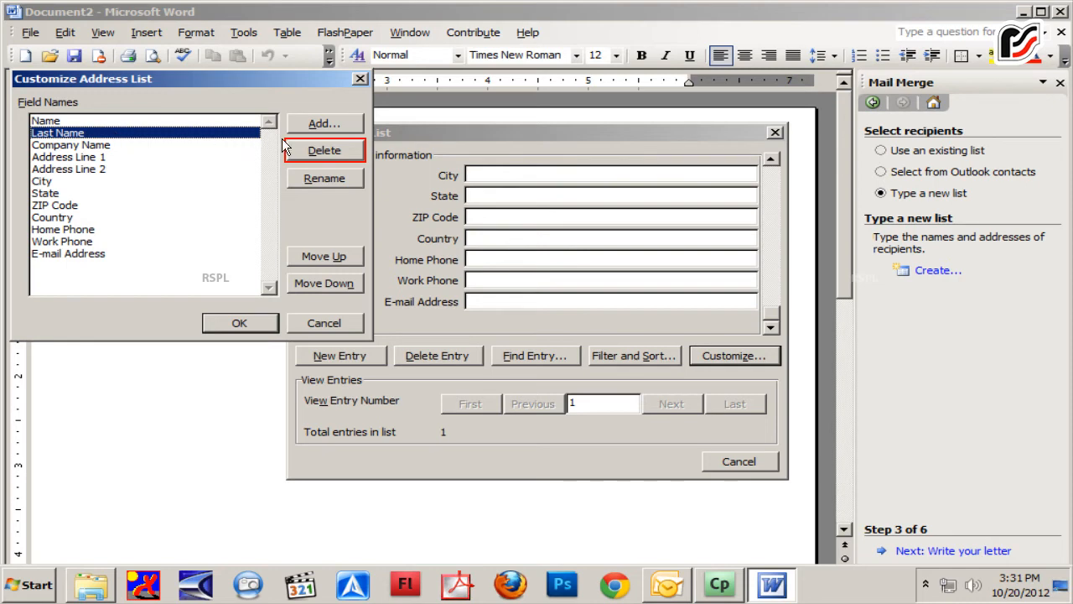
{"action": "left_click", "coordinate": [324, 153]}
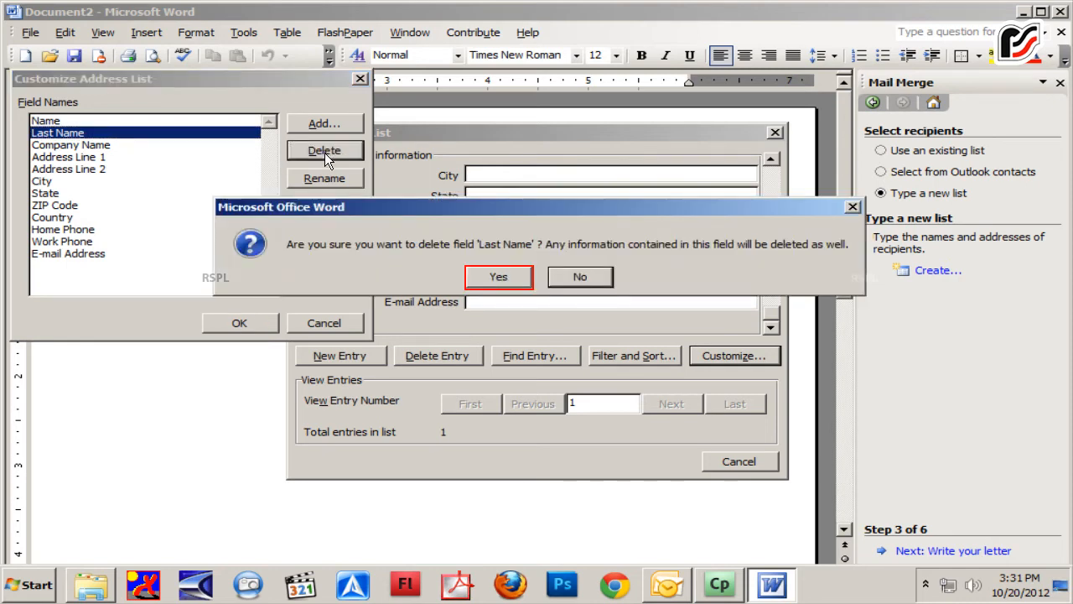
{"action": "left_click", "coordinate": [509, 277]}
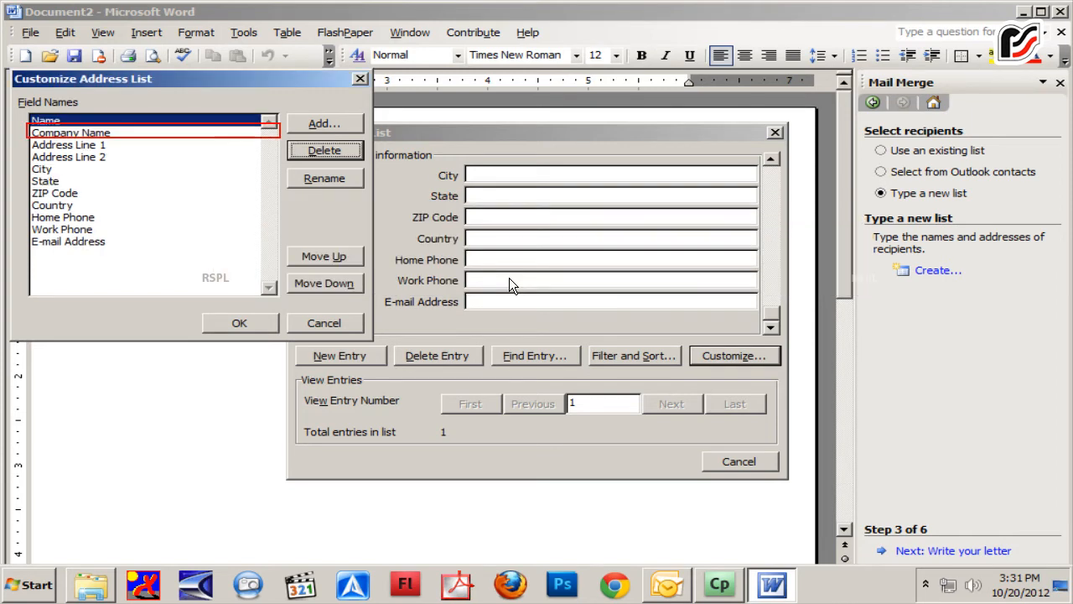
{"action": "left_click", "coordinate": [103, 135]}
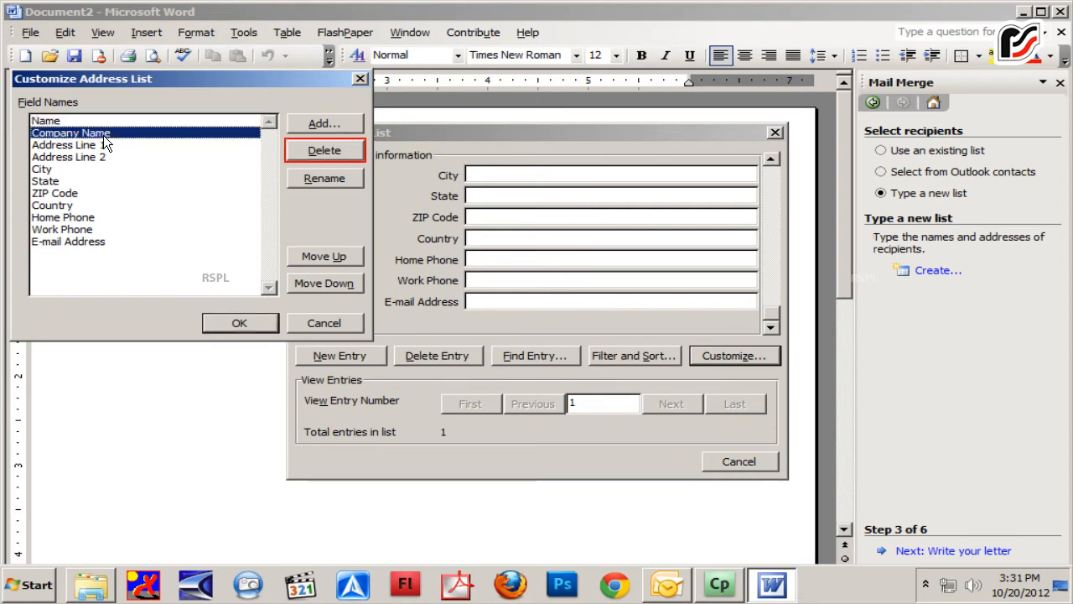
{"action": "left_click", "coordinate": [339, 149]}
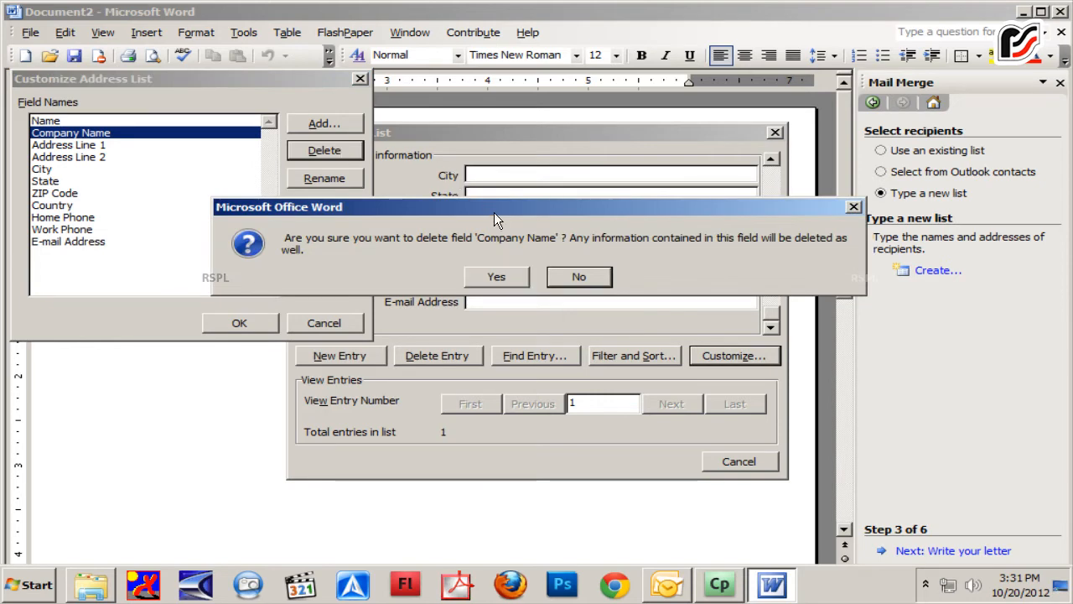
{"action": "left_click", "coordinate": [509, 282]}
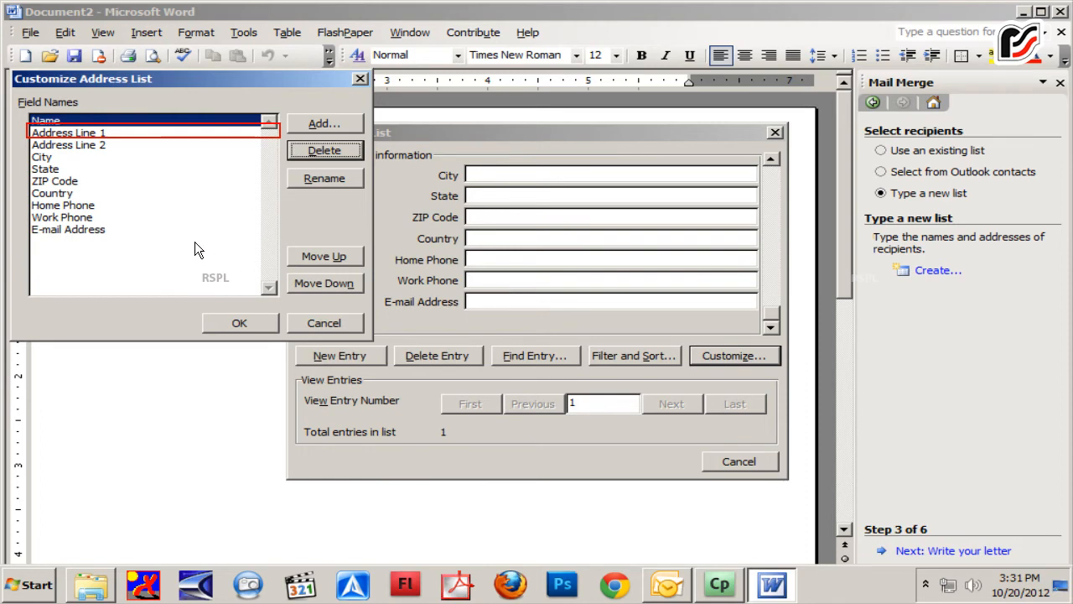
Rename the Address Line 1 field to Address
{"action": "left_click", "coordinate": [98, 132]}
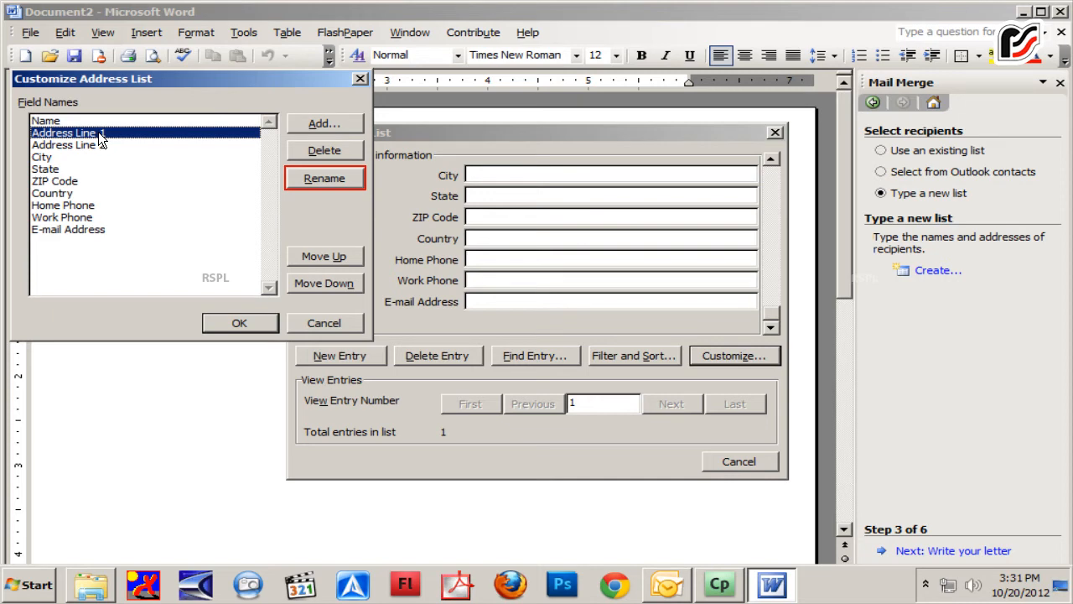
{"action": "left_click", "coordinate": [309, 178]}
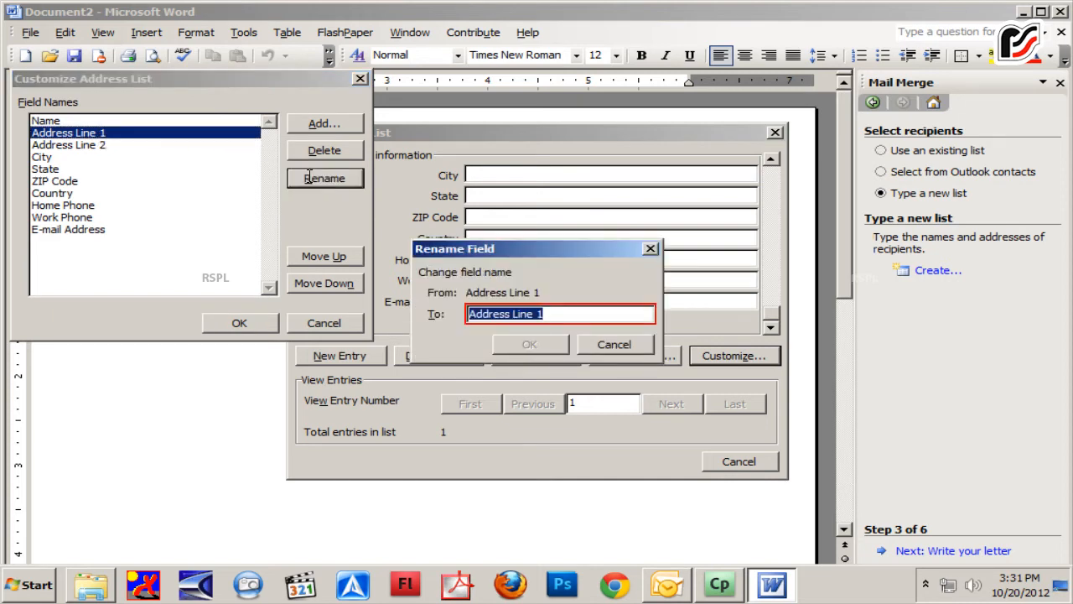
{"action": "left_click", "coordinate": [571, 311]}
{"action": "key", "text": "BackSpace"}
{"action": "key", "text": "BackSpace"}
{"action": "key", "text": "BackSpace"}
{"action": "key", "text": "BackSpace"}
{"action": "key", "text": "BackSpace"}
{"action": "key", "text": "BackSpace"}
{"action": "key", "text": "BackSpace"}
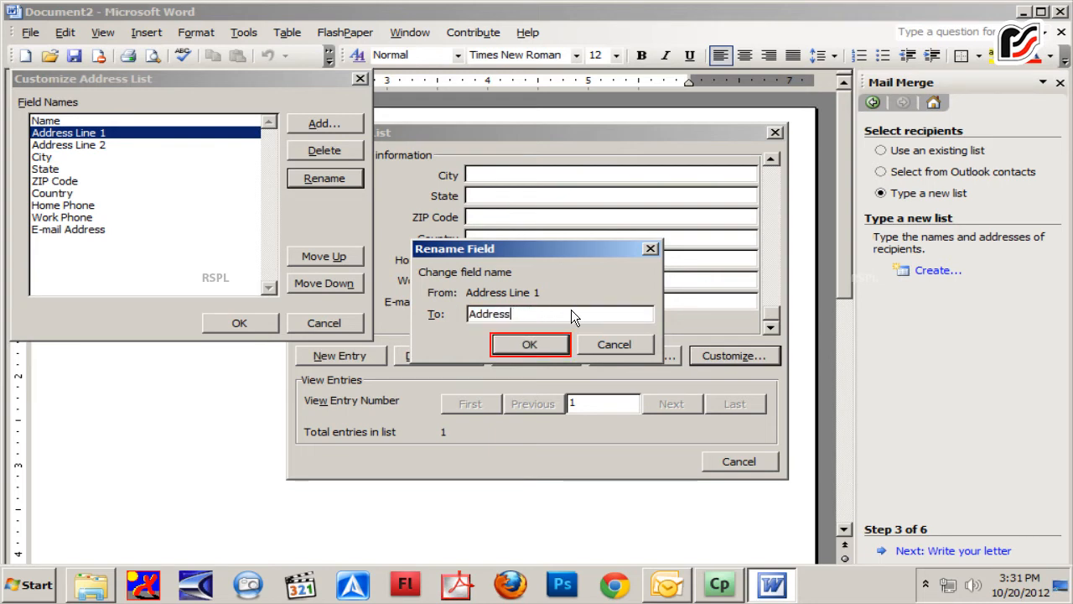
{"action": "left_click", "coordinate": [529, 344]}
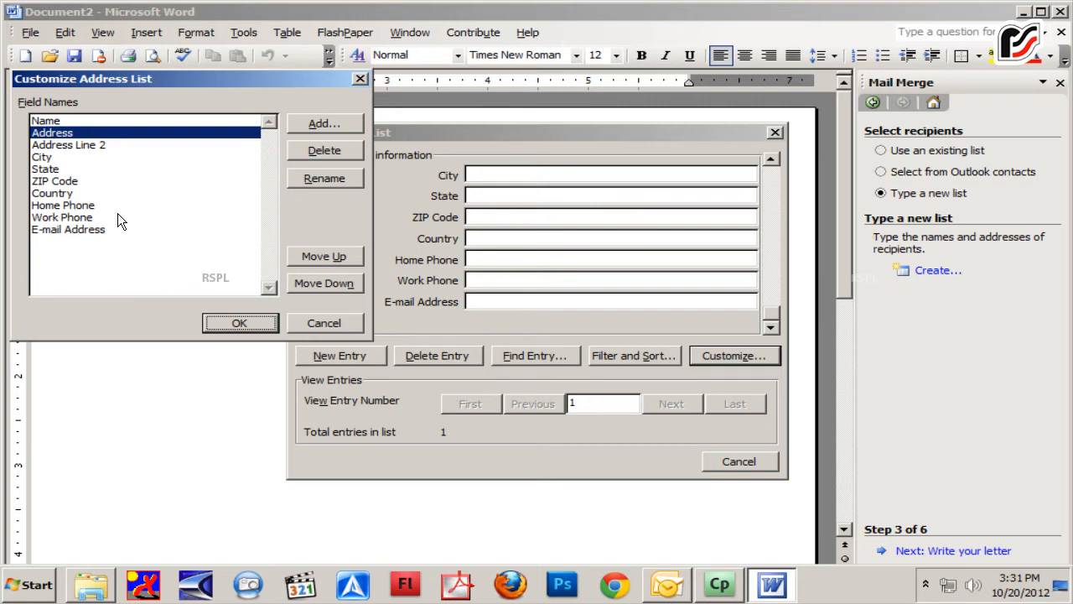
Delete the Address Line 2 and Home Phone fields from the address list
{"action": "left_click", "coordinate": [101, 144]}
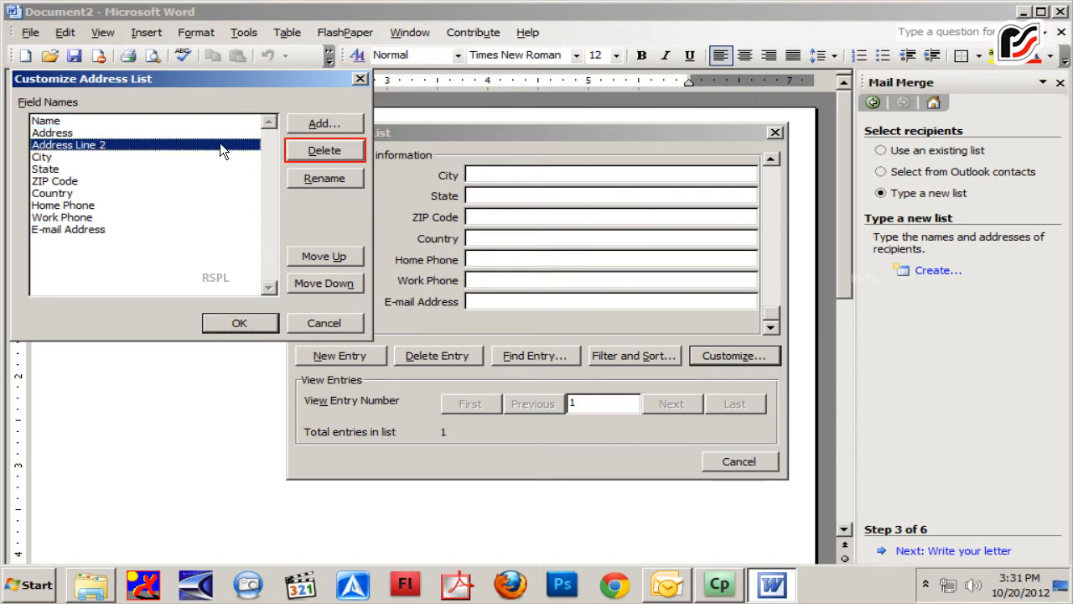
{"action": "left_click", "coordinate": [308, 154]}
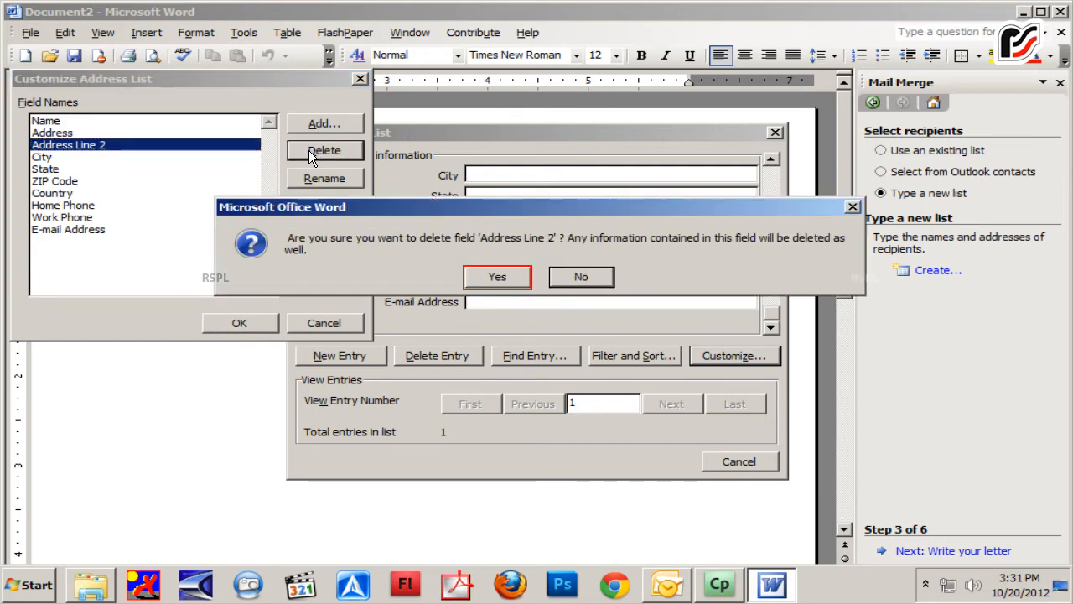
{"action": "left_click", "coordinate": [495, 277]}
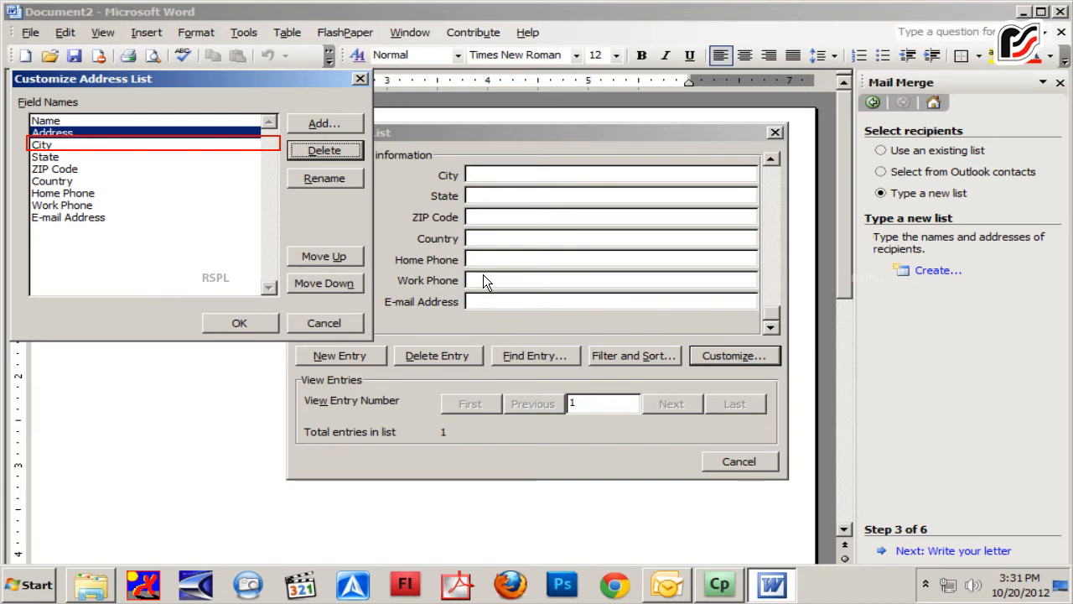
{"action": "left_click", "coordinate": [55, 145]}
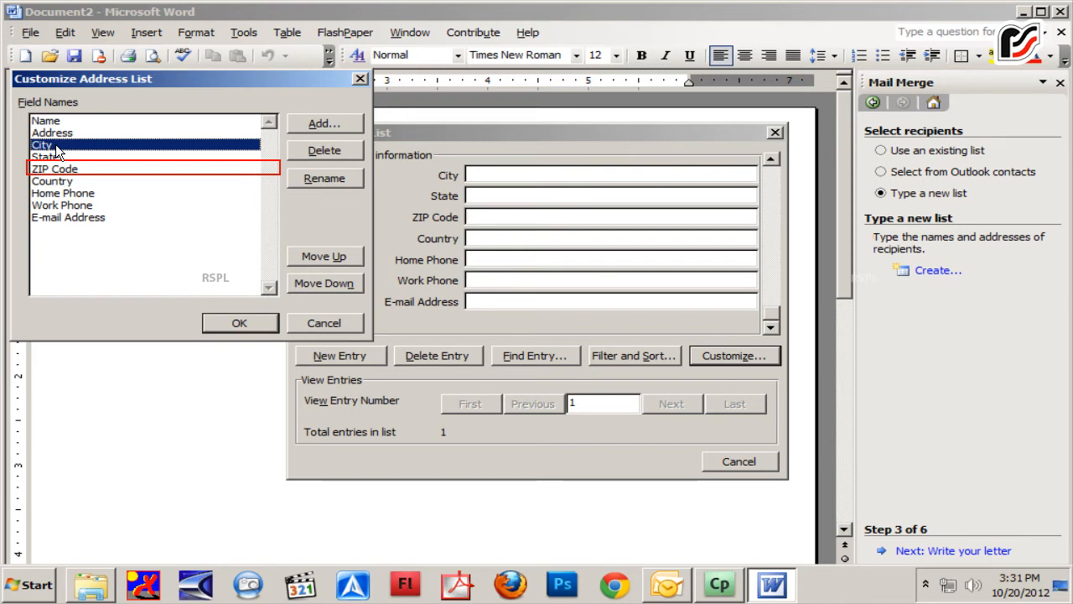
{"action": "left_click", "coordinate": [93, 168]}
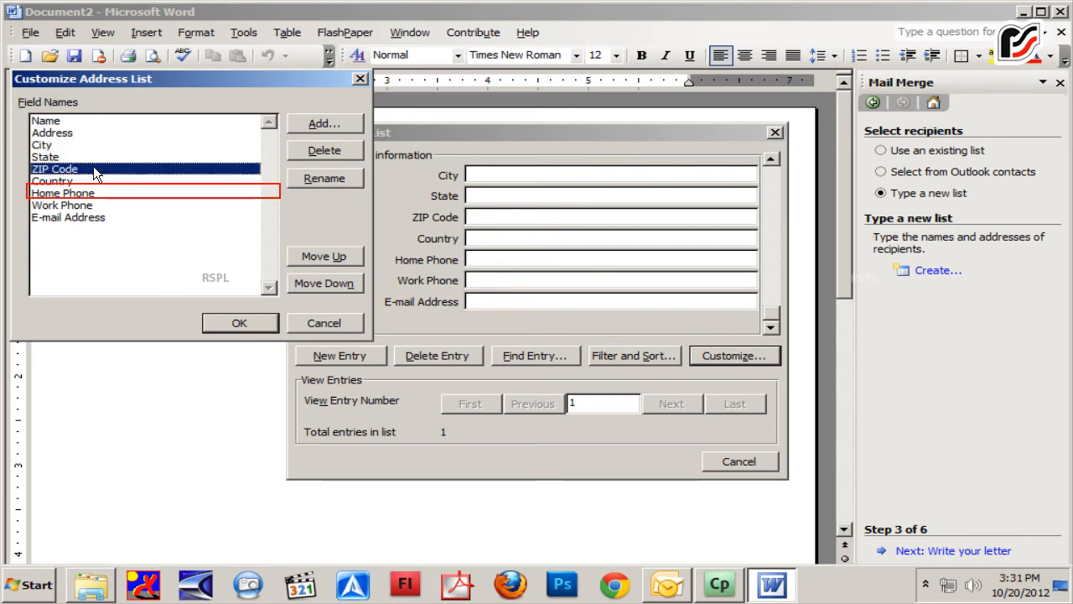
{"action": "left_click", "coordinate": [145, 194]}
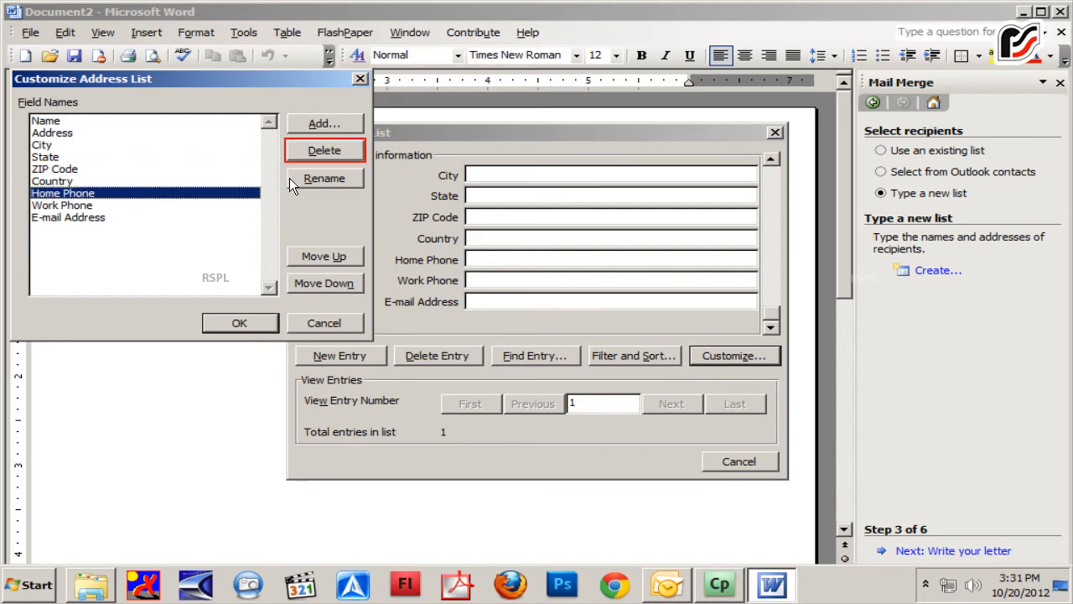
{"action": "left_click", "coordinate": [313, 152]}
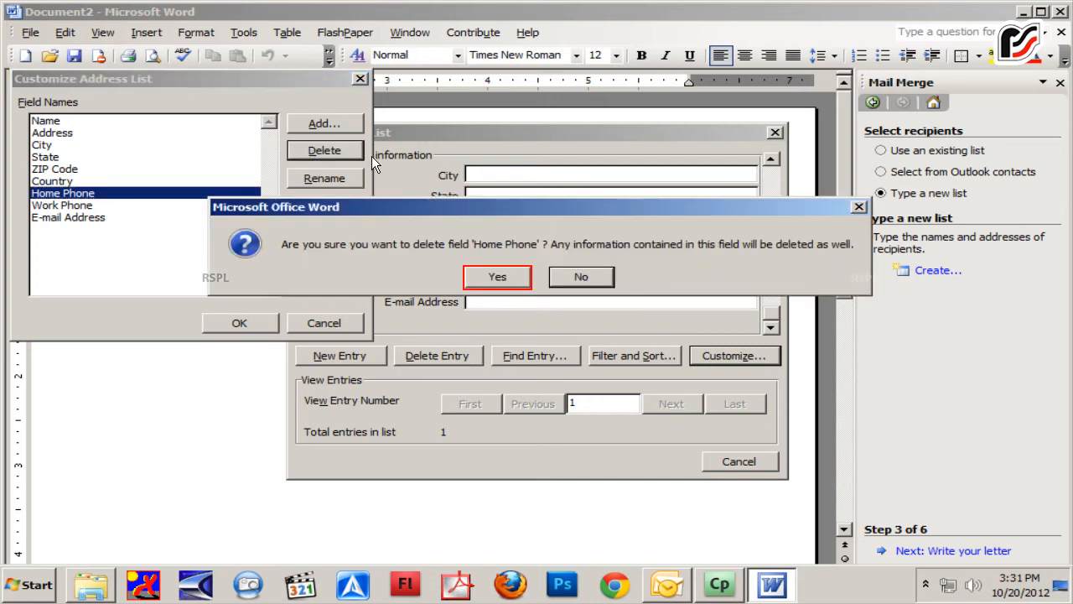
{"action": "left_click", "coordinate": [500, 277]}
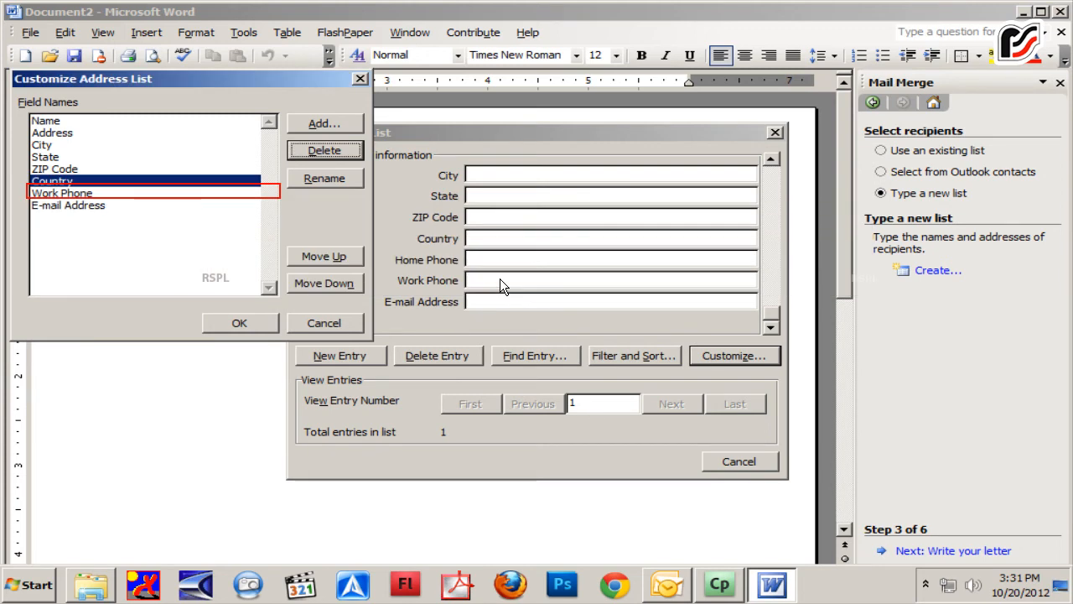
Delete the Work Phone field from the address list
{"action": "left_click", "coordinate": [93, 193]}
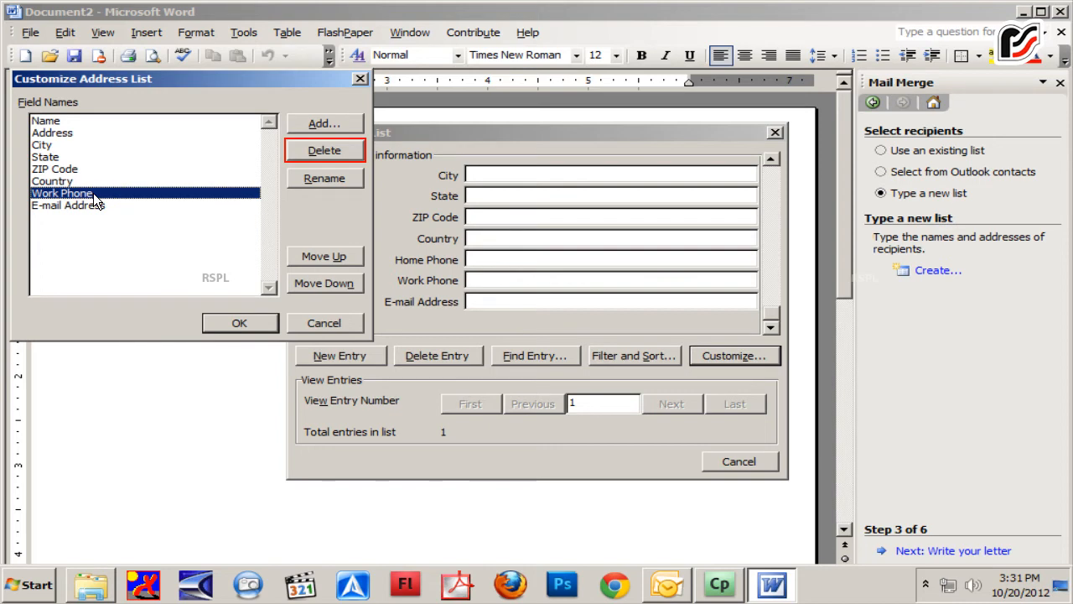
{"action": "left_click", "coordinate": [317, 150]}
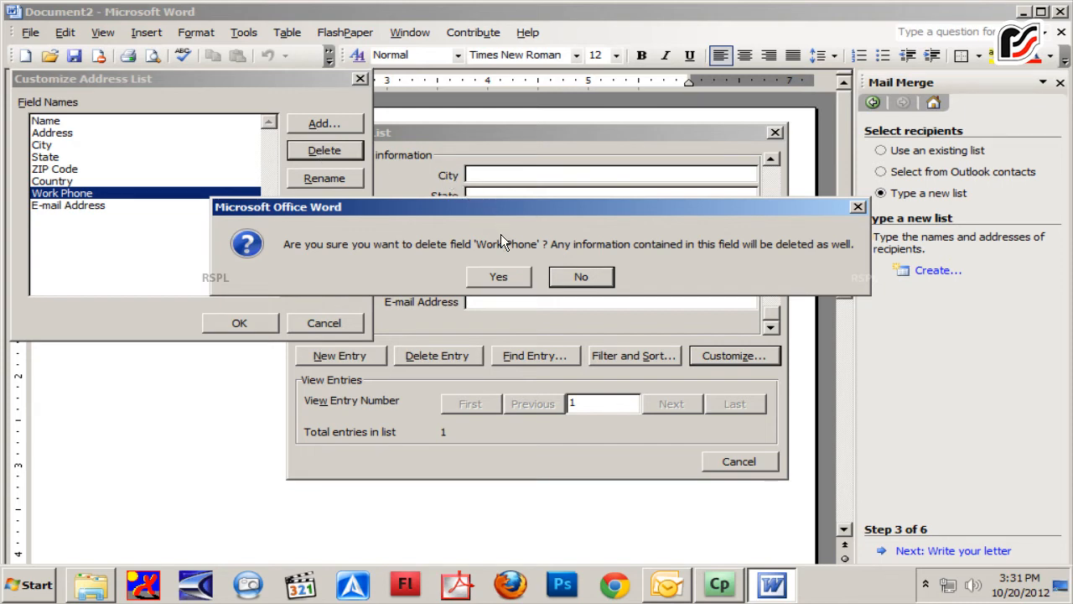
{"action": "left_click", "coordinate": [499, 277]}
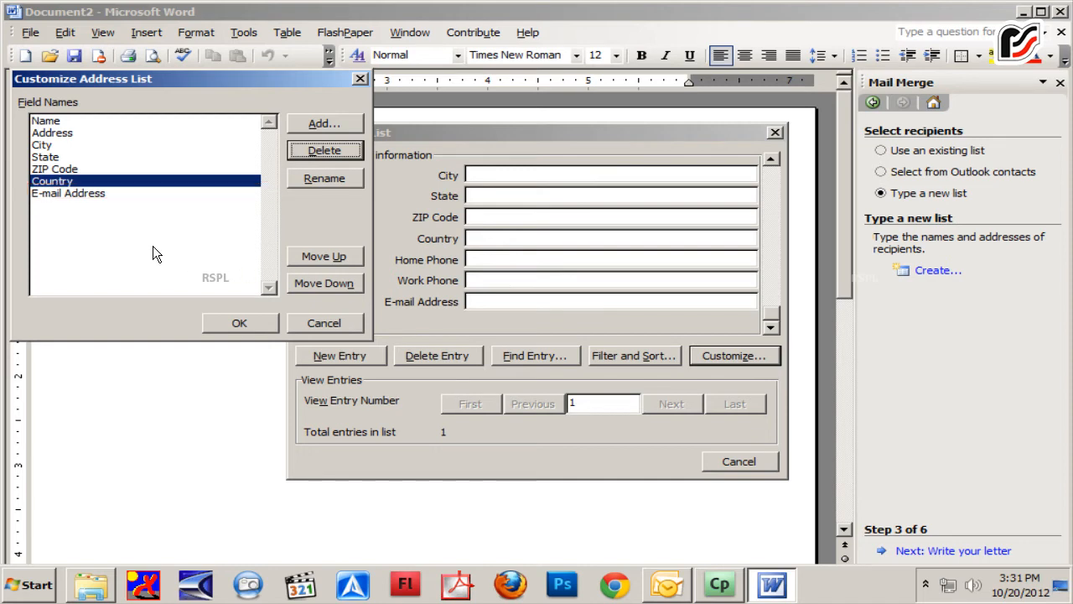
Add a new field named Contact Number after E-mail Address
{"action": "left_click", "coordinate": [86, 193]}
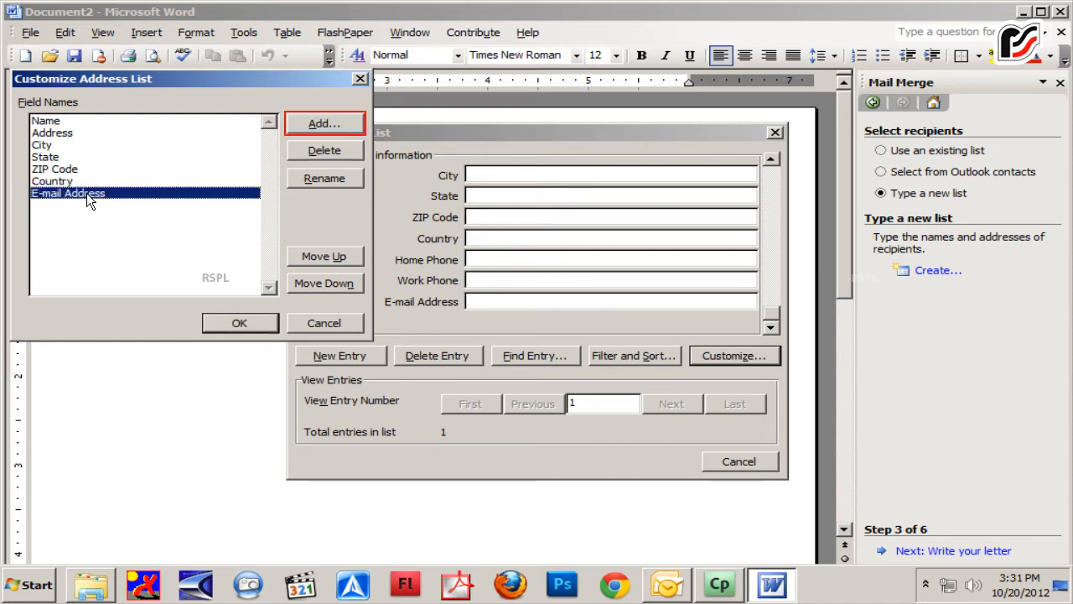
{"action": "left_click", "coordinate": [323, 123]}
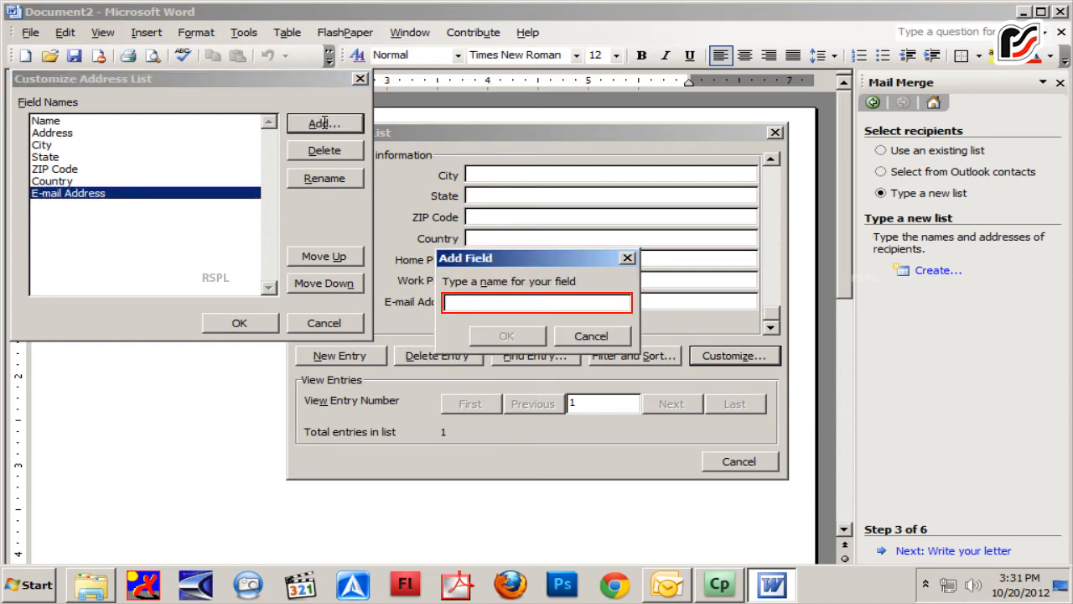
{"action": "type", "text": "Contact Number"}
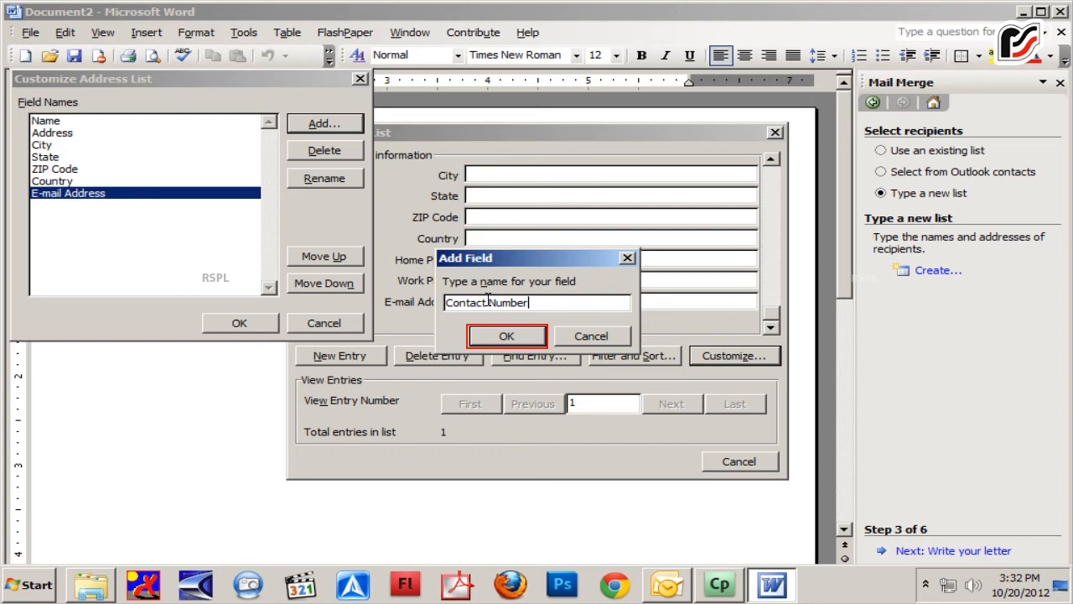
{"action": "key", "text": "Return"}
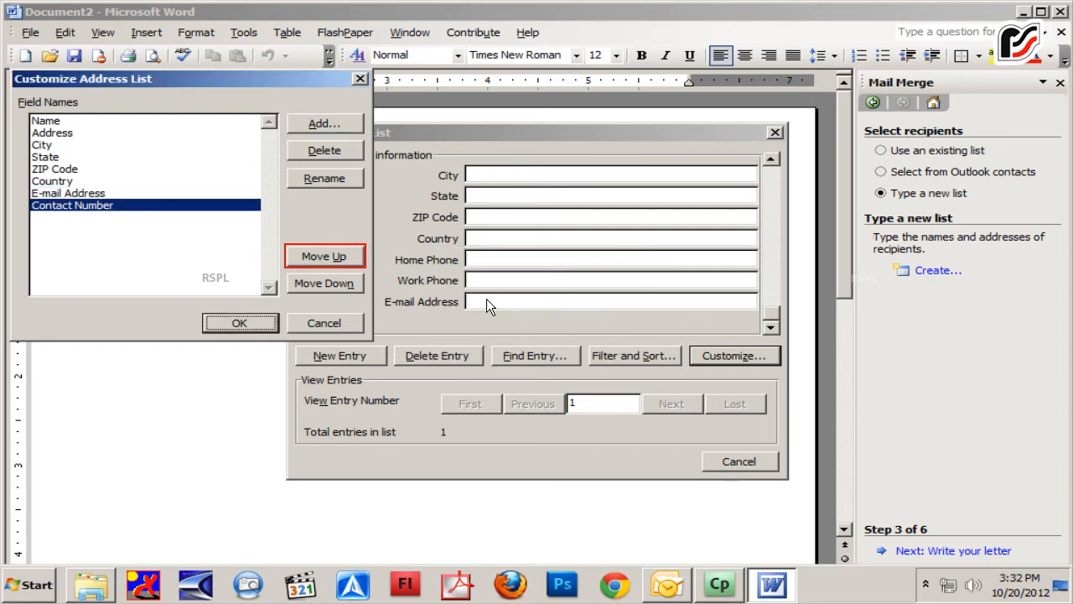
Move the Contact Number field above E-mail Address and close the address list customization
{"action": "left_click", "coordinate": [323, 259]}
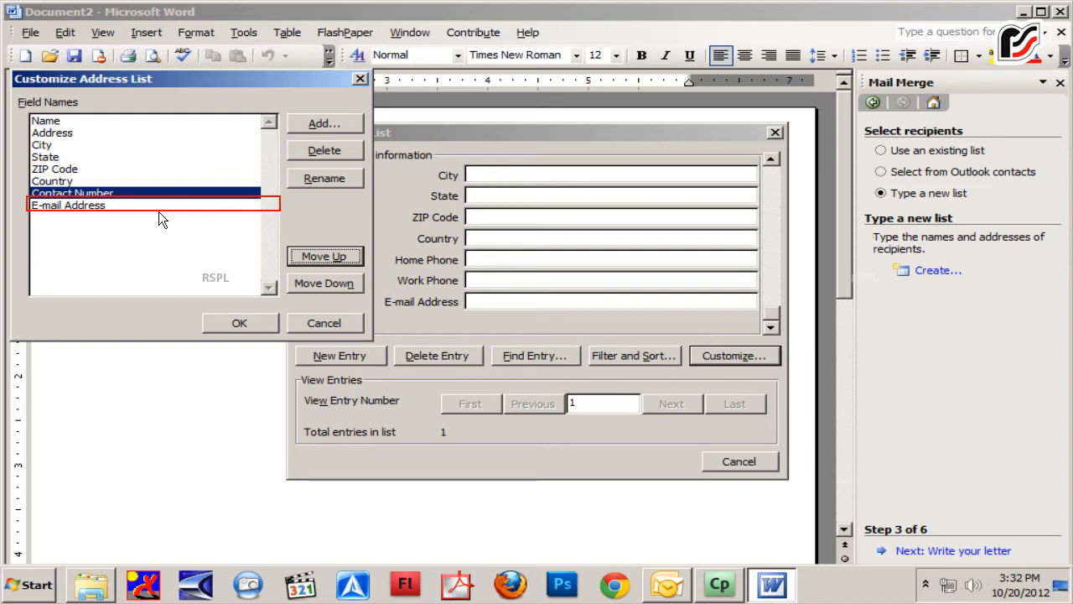
{"action": "left_click", "coordinate": [133, 204]}
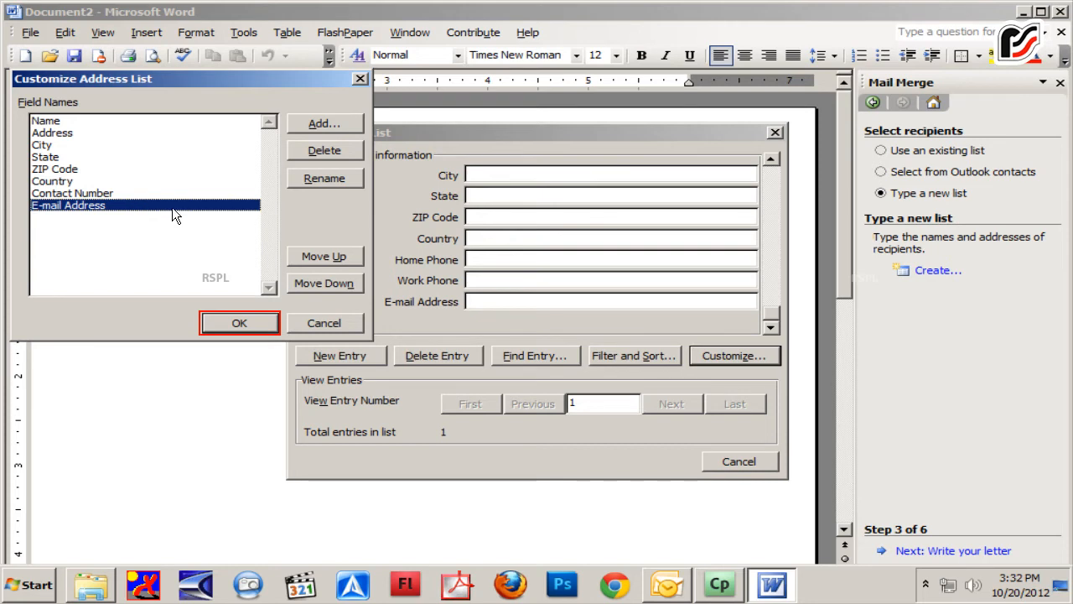
{"action": "left_click", "coordinate": [257, 321]}
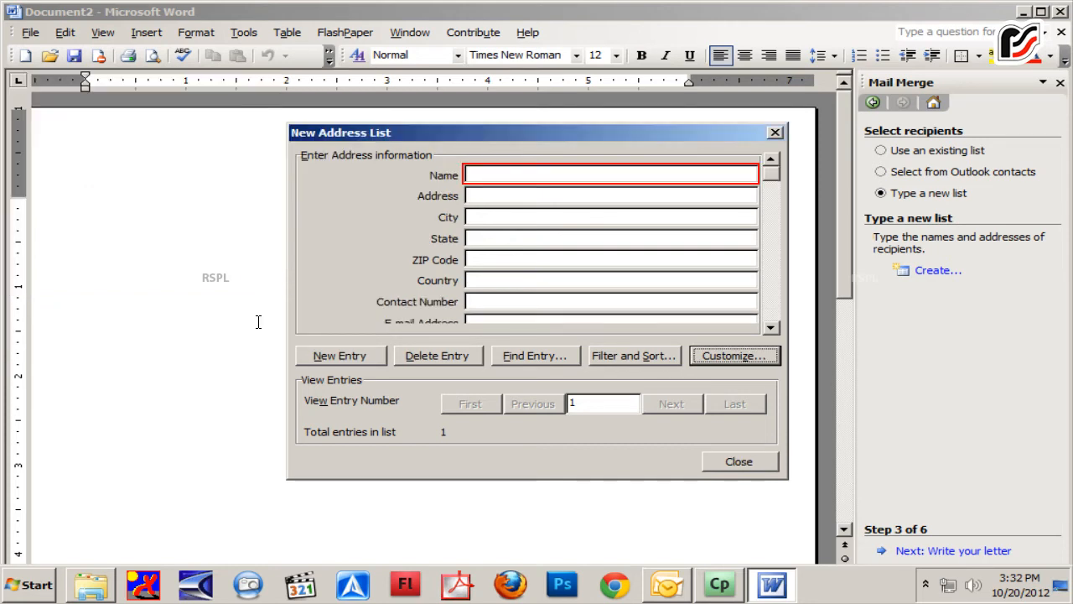
Enter the first recipient's name and the address Rachna Sagar Pvt. Ltd. in the new list entry
{"action": "left_click", "coordinate": [494, 174]}
{"action": "type", "text": "Ranjan"}
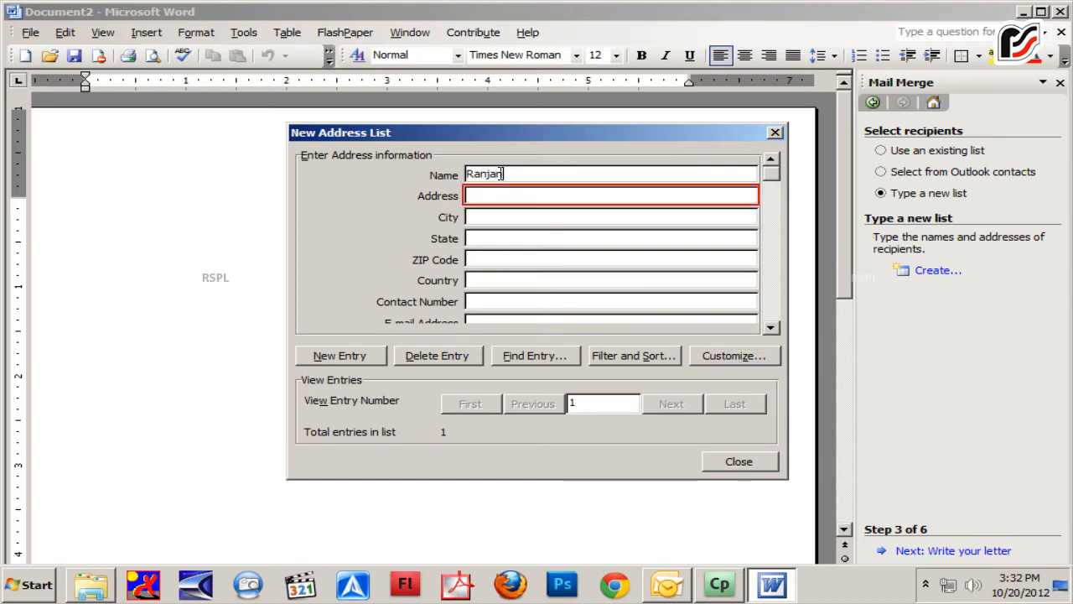
{"action": "left_click", "coordinate": [510, 203]}
{"action": "type", "text": "Rachna Sagar"}
{"action": "key", "text": "BackSpace"}
{"action": "type", "text": "Pvt. Ltd."}
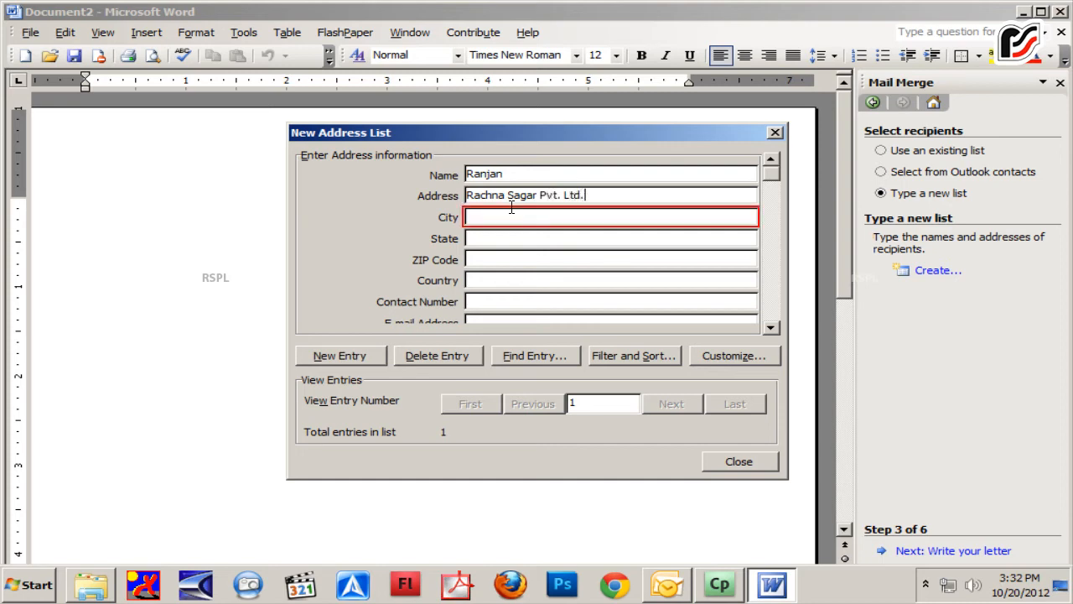
Fill in Delhi as city and state, the ZIP code, and India as country for the first entry
{"action": "left_click", "coordinate": [593, 227]}
{"action": "type", "text": "Delhi"}
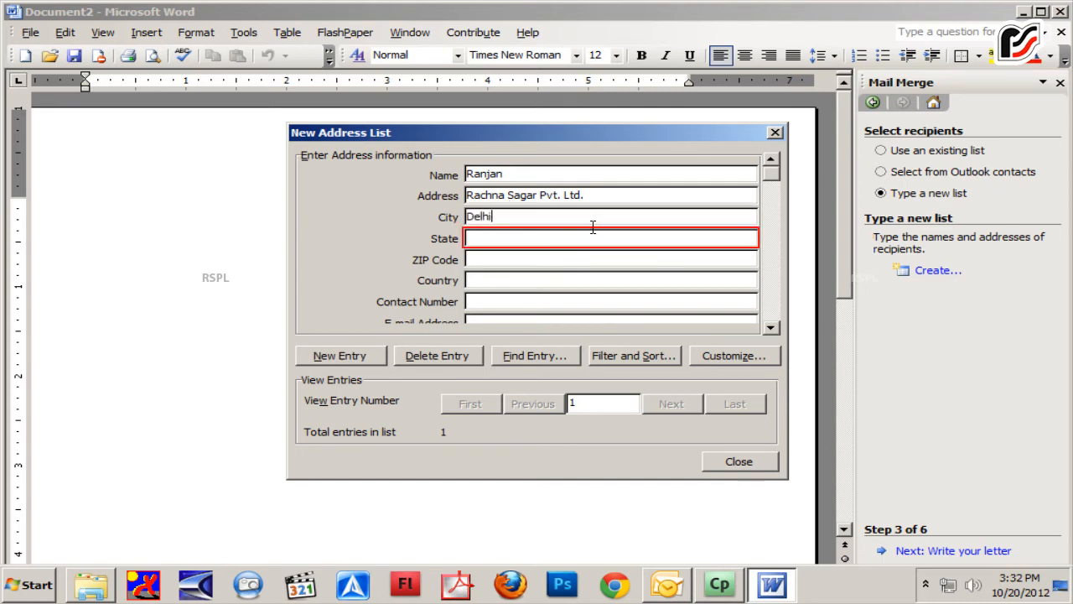
{"action": "left_click", "coordinate": [479, 241]}
{"action": "type", "text": "Delhi"}
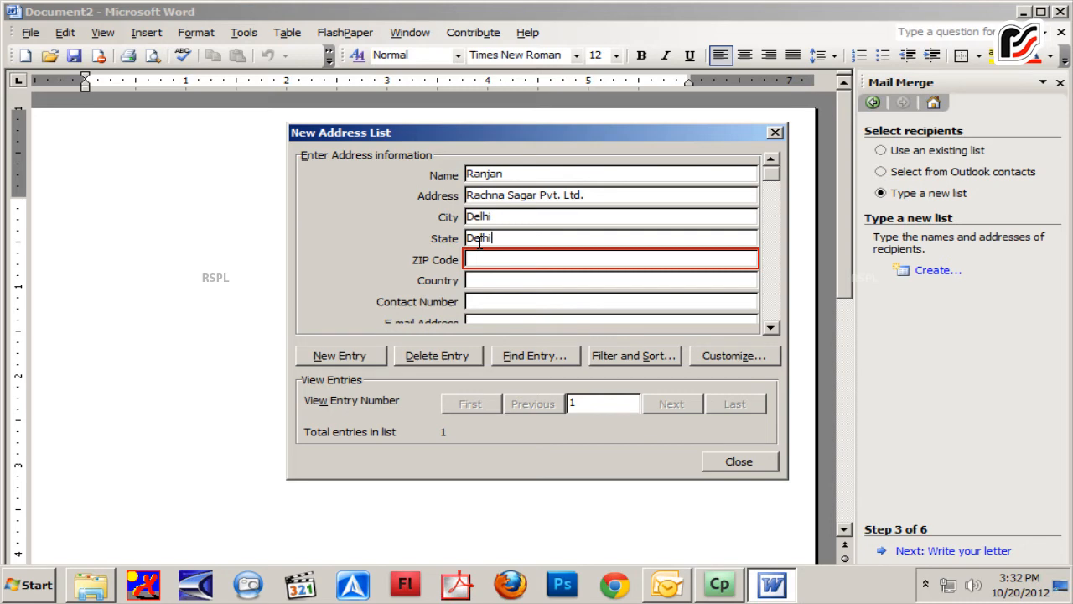
{"action": "left_click", "coordinate": [546, 265]}
{"action": "type", "text": "110002"}
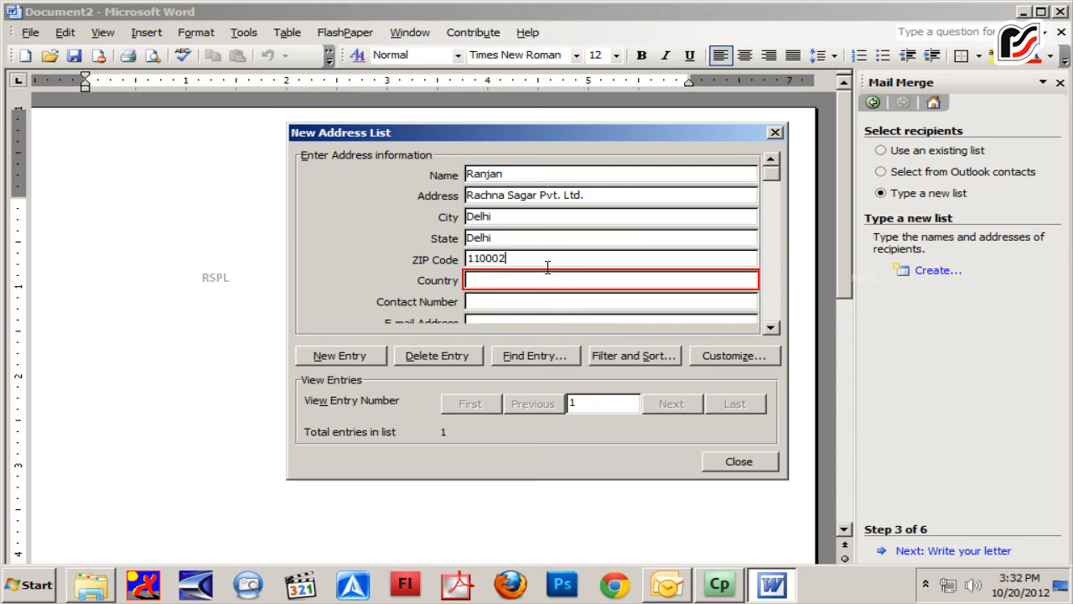
{"action": "left_click", "coordinate": [506, 280]}
{"action": "type", "text": "India"}
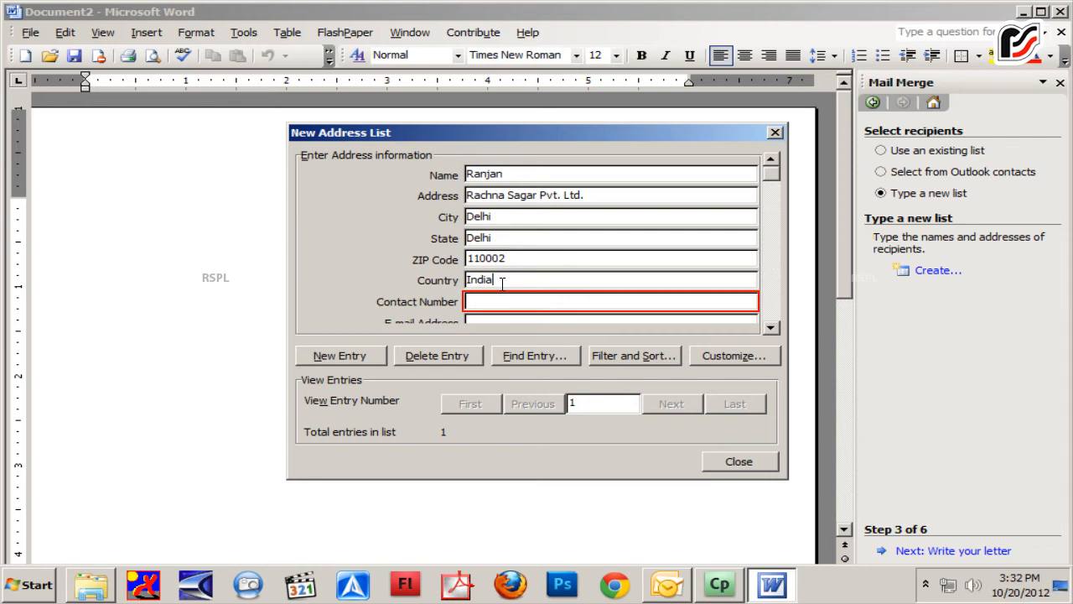
Enter the first recipient's contact number and e-mail address
{"action": "left_click", "coordinate": [497, 305]}
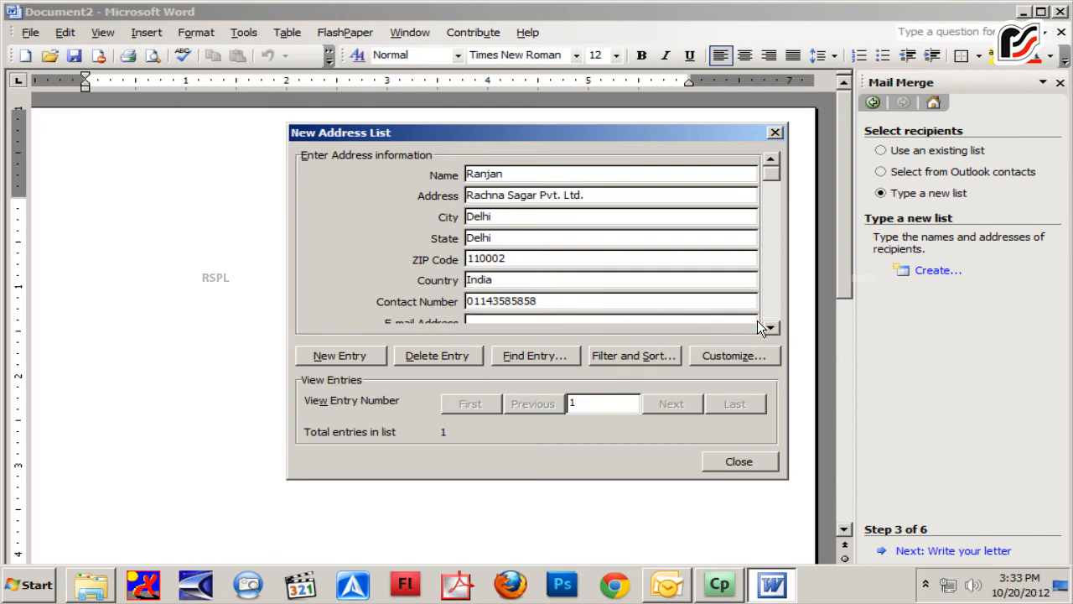
{"action": "left_click", "coordinate": [779, 331]}
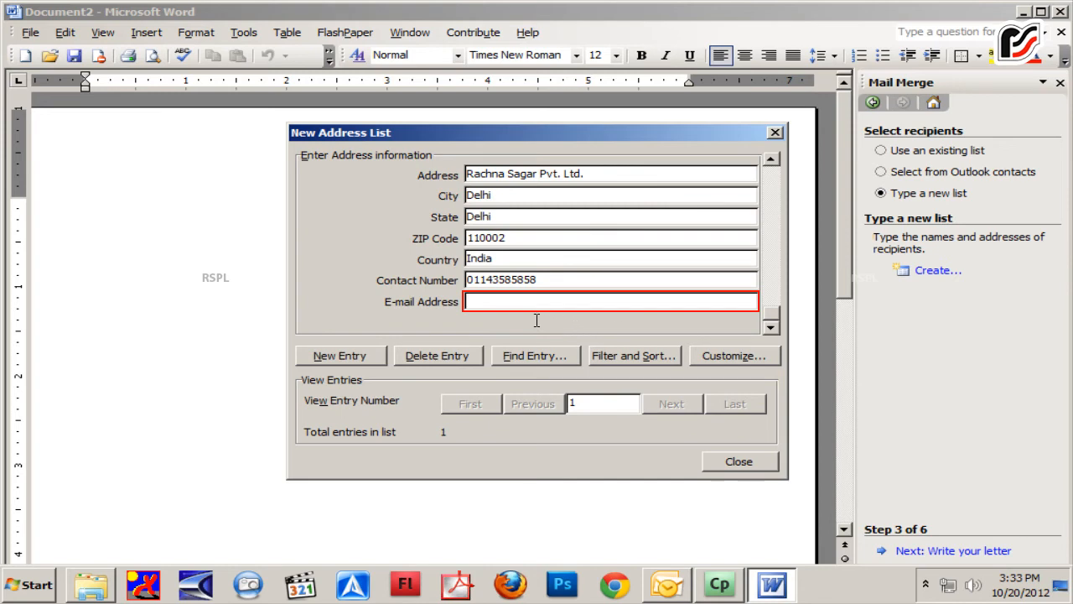
{"action": "left_click", "coordinate": [496, 301]}
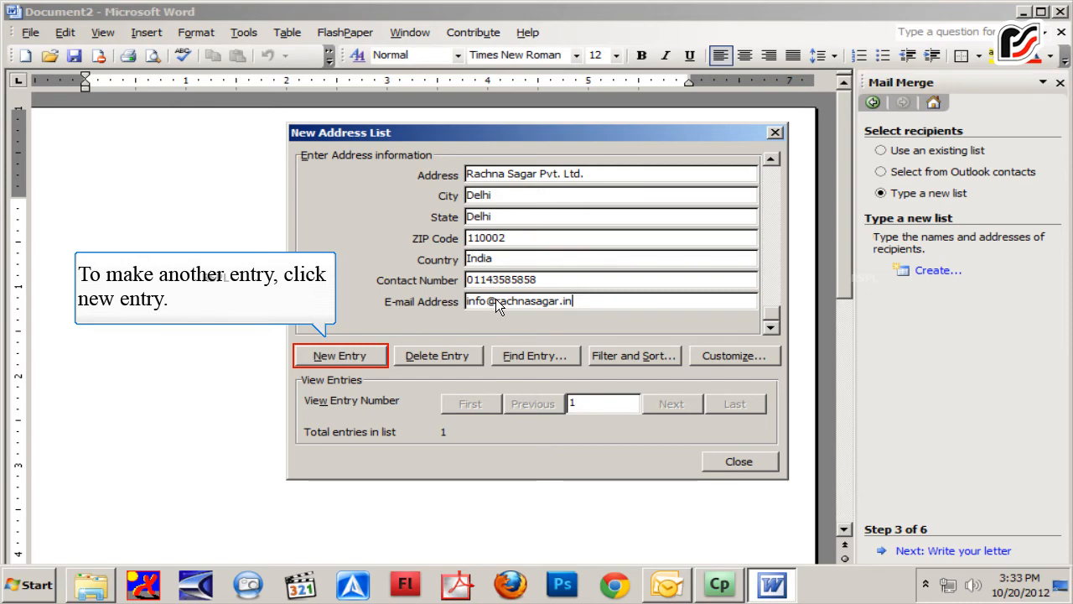
Create a second entry with the recipient's name and the address Rachna Sagar Pvt. Ltd
{"action": "left_click", "coordinate": [344, 358]}
{"action": "type", "text": "Madhuri"}
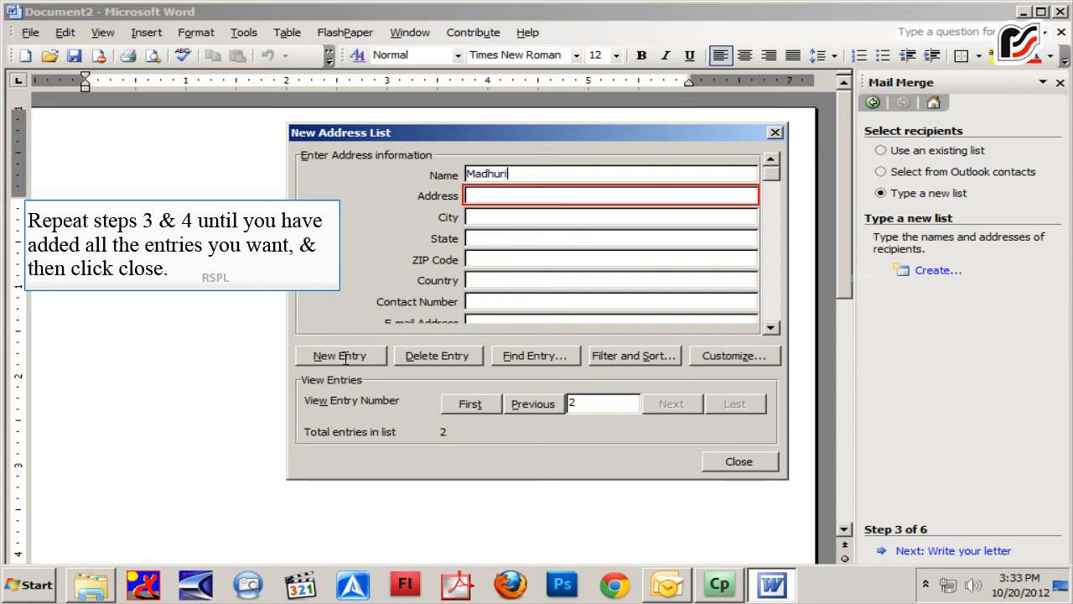
{"action": "left_click", "coordinate": [500, 192]}
{"action": "type", "text": "Rachna Sagar Pvt. Ltd."}
{"action": "key", "text": "Tab"}
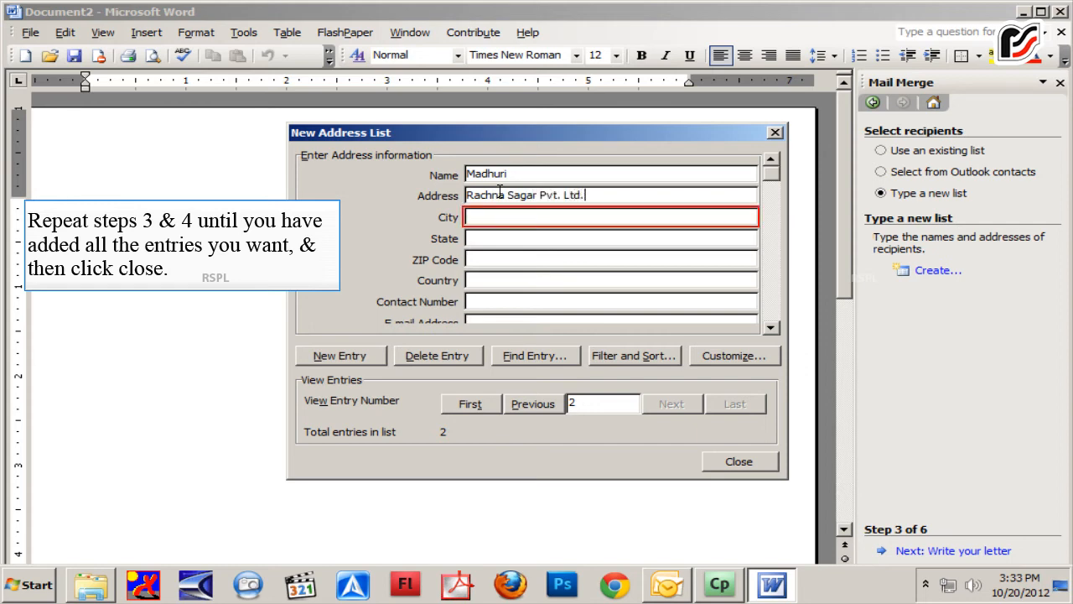
Fill in Delhi as city and state, the ZIP code, and India as country for the second entry
{"action": "left_click", "coordinate": [542, 210]}
{"action": "type", "text": "Delhi"}
{"action": "key", "text": "Tab"}
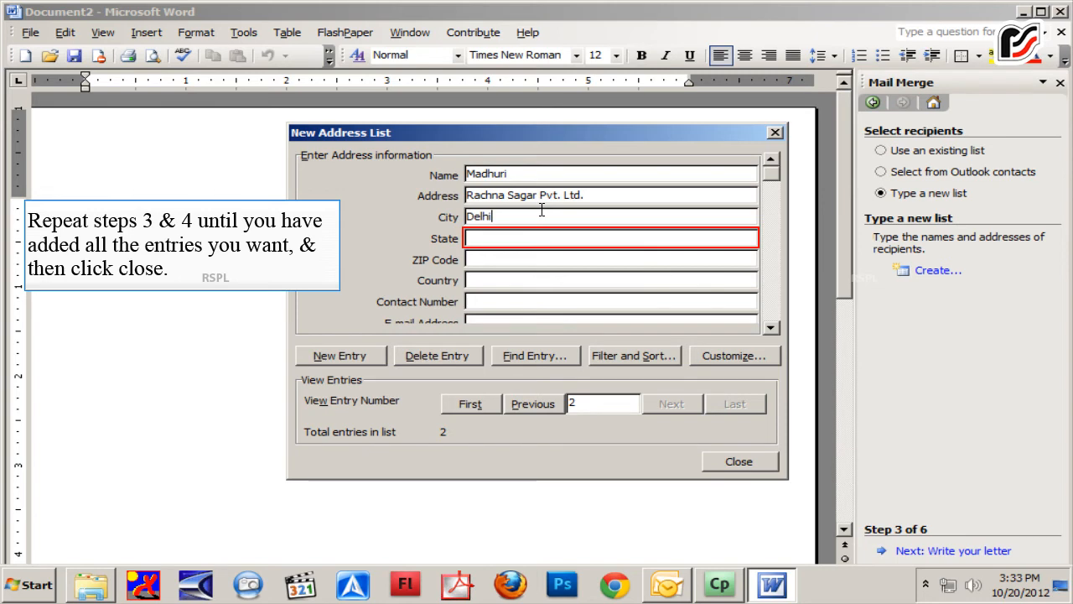
{"action": "left_click", "coordinate": [491, 240]}
{"action": "type", "text": "Delhi"}
{"action": "key", "text": "Tab"}
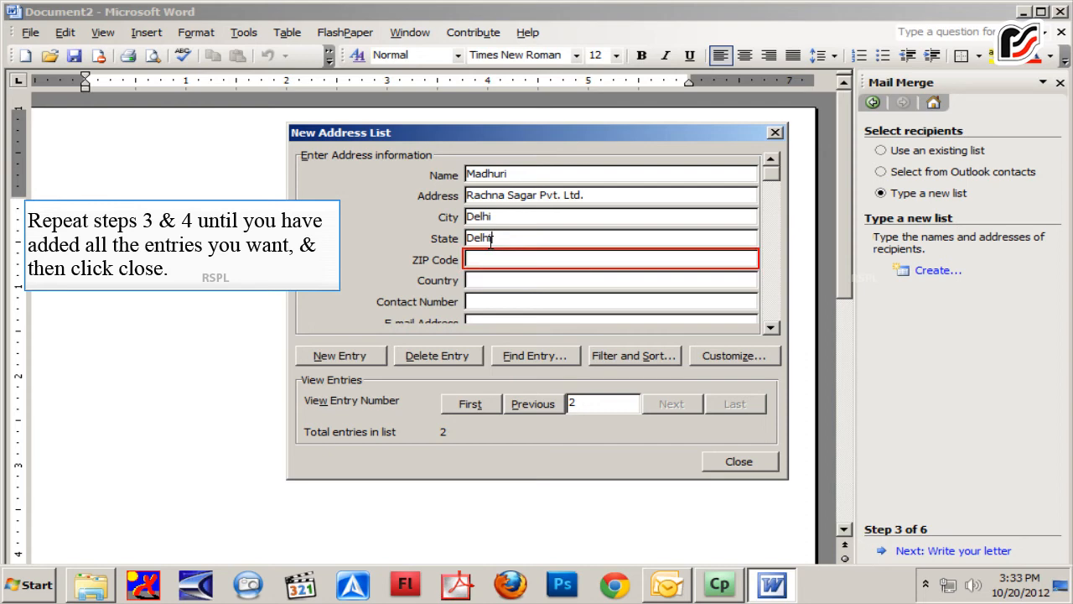
{"action": "left_click", "coordinate": [500, 259]}
{"action": "type", "text": "110006"}
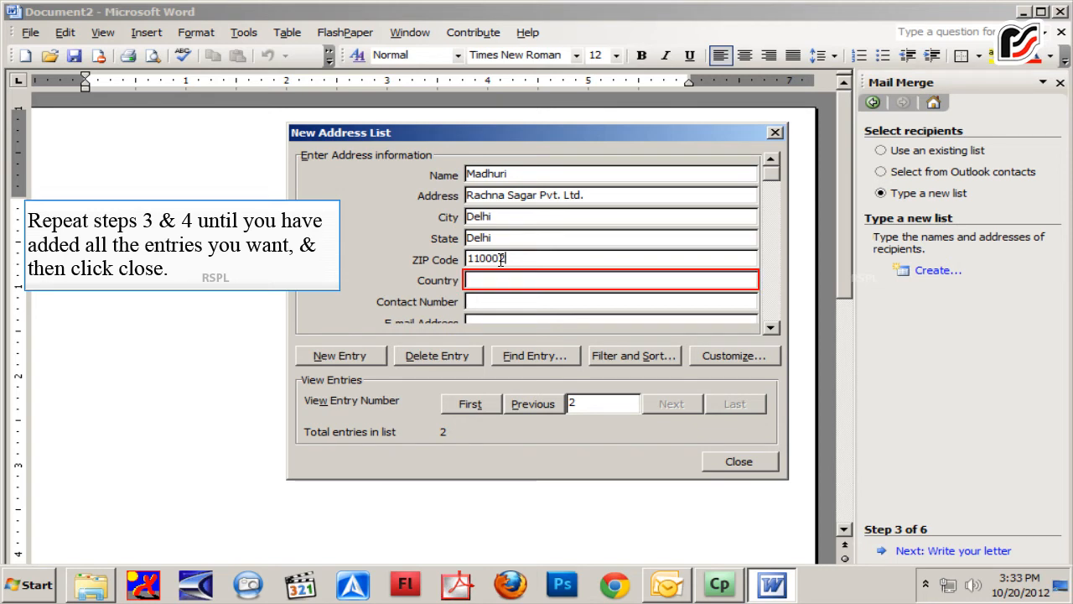
{"action": "left_click", "coordinate": [575, 280]}
{"action": "type", "text": "India"}
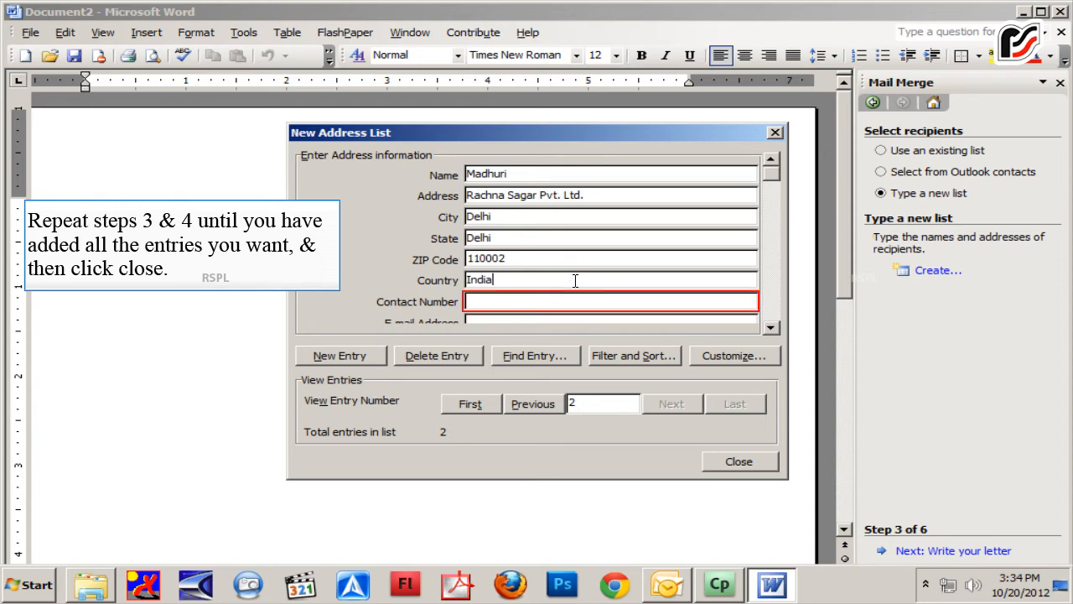
Enter the second recipient's contact number and e-mail address
{"action": "left_click", "coordinate": [468, 301]}
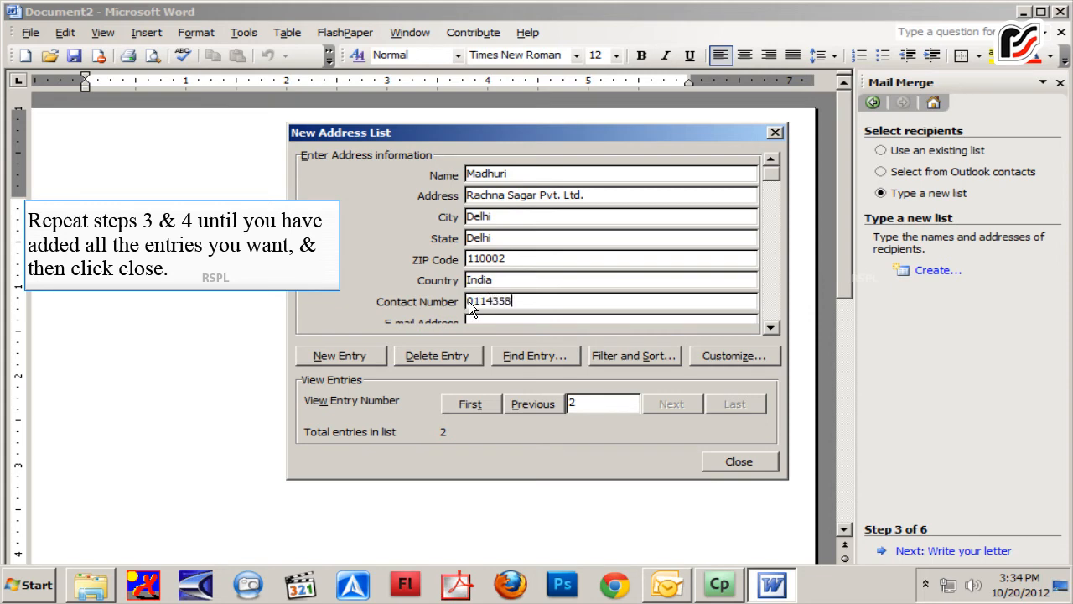
{"action": "left_click", "coordinate": [770, 328]}
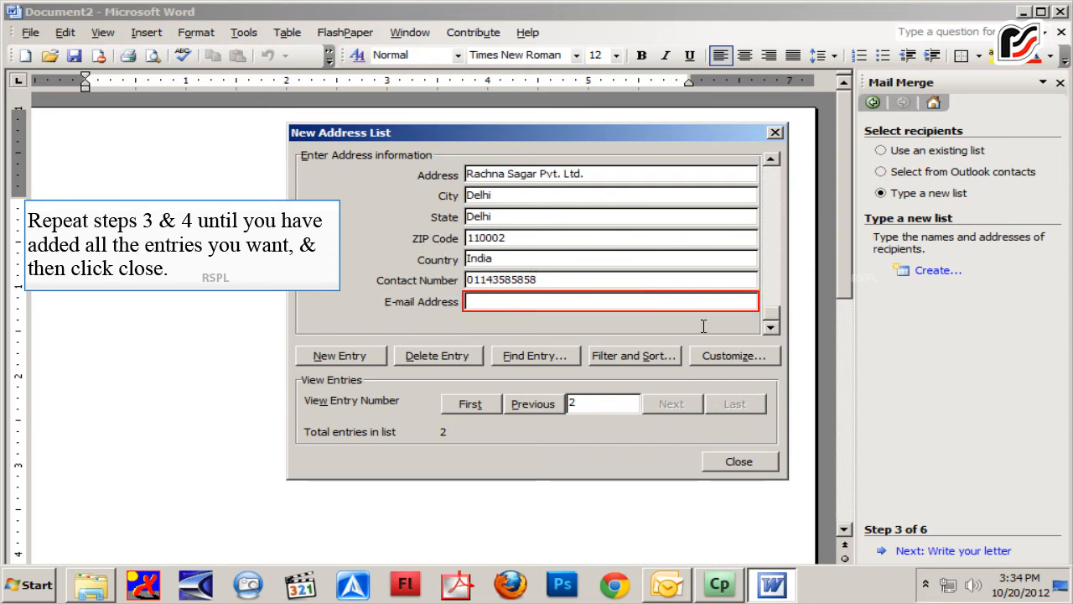
{"action": "left_click", "coordinate": [571, 303]}
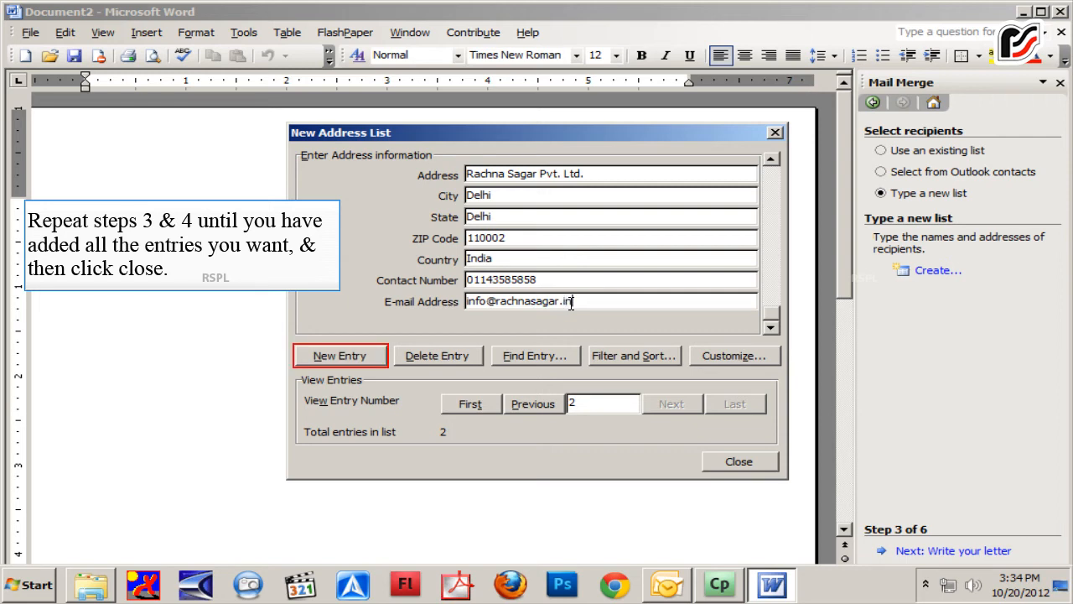
Create a third entry with the recipient's name and the address Rachna Sagar pvt. ltd
{"action": "key", "text": "Return"}
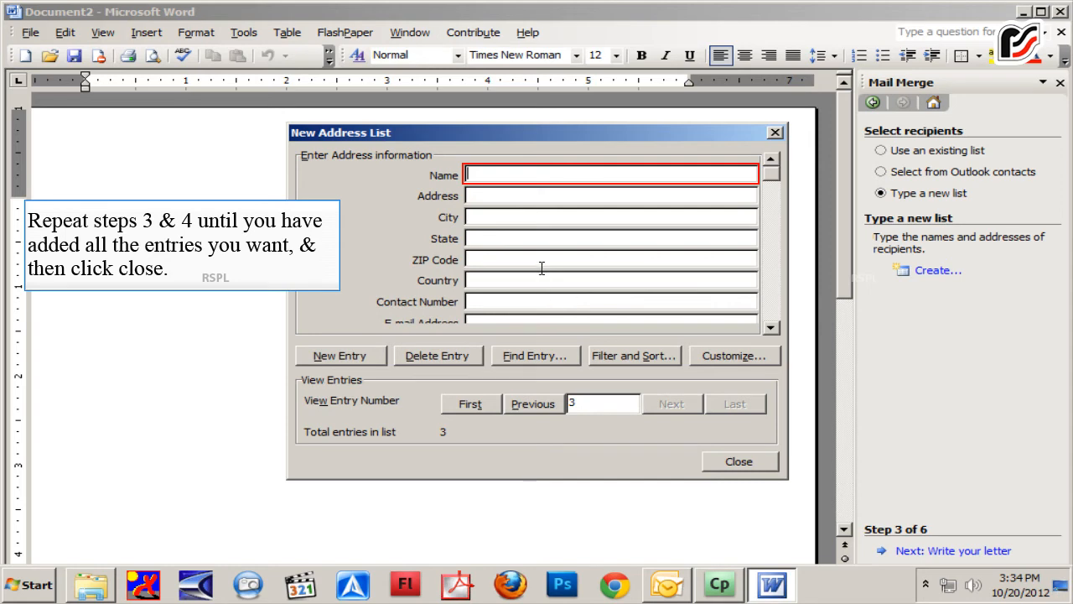
{"action": "type", "text": "m"}
{"action": "key", "text": "BackSpace"}
{"action": "type", "text": "Mr. Sinha"}
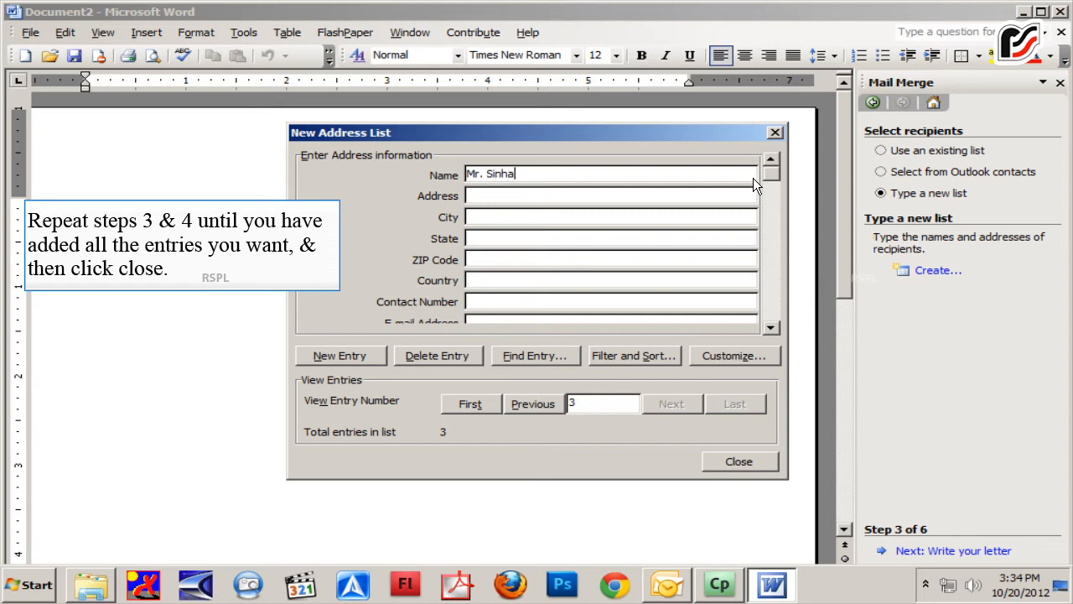
{"action": "key", "text": "Tab"}
{"action": "type", "text": "Rach"}
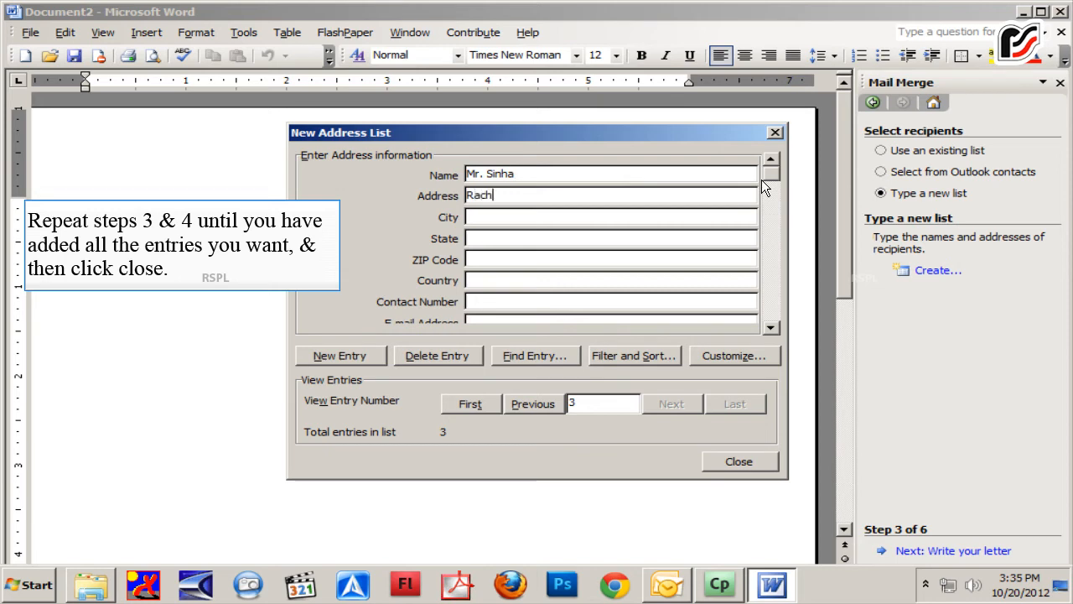
{"action": "type", "text": "na Sagar pvt. ltd."}
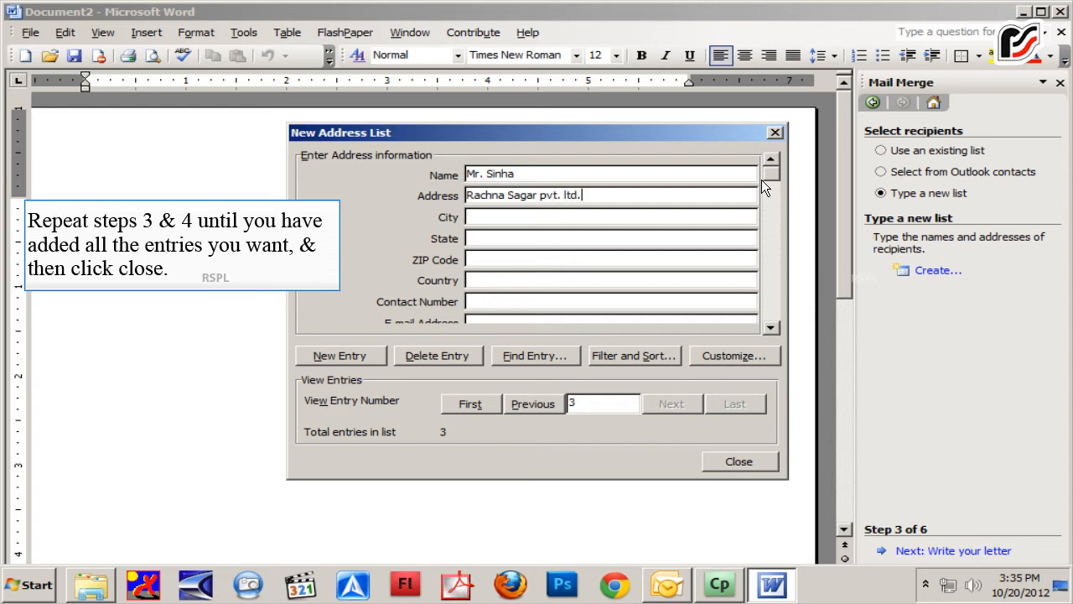
Fill in delhi as city and state, the ZIP code, and india as country for the third entry
{"action": "key", "text": "Tab"}
{"action": "type", "text": "delhi"}
{"action": "key", "text": "Tab"}
{"action": "type", "text": "delhi"}
{"action": "key", "text": "Tab"}
{"action": "type", "text": "110002"}
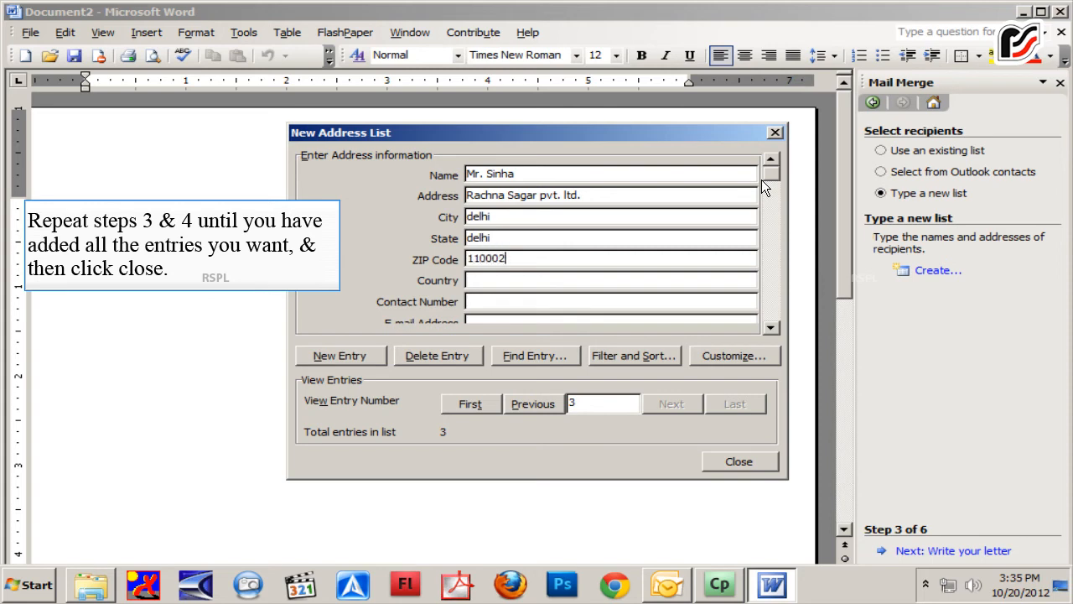
{"action": "key", "text": "Tab"}
{"action": "type", "text": "india"}
Enter the third recipient's contact number and e-mail address
{"action": "key", "text": "Tab"}
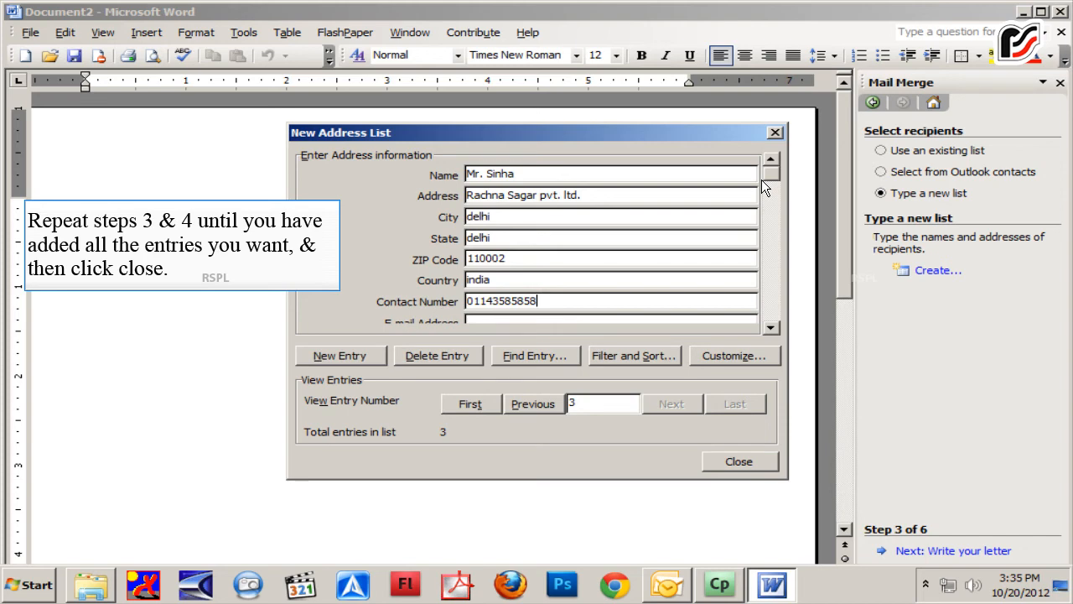
{"action": "key", "text": "Tab"}
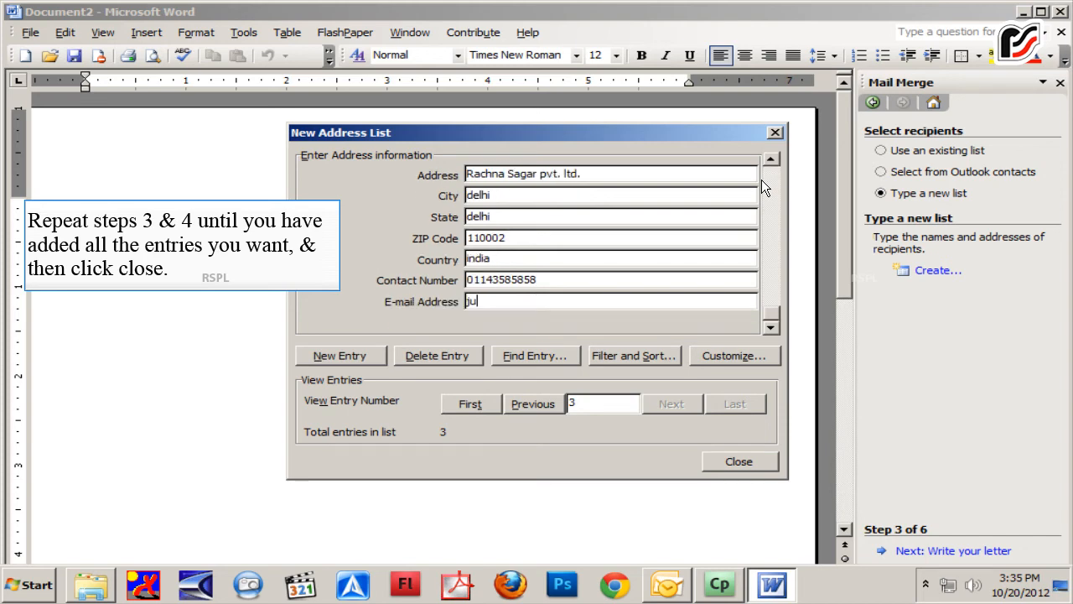
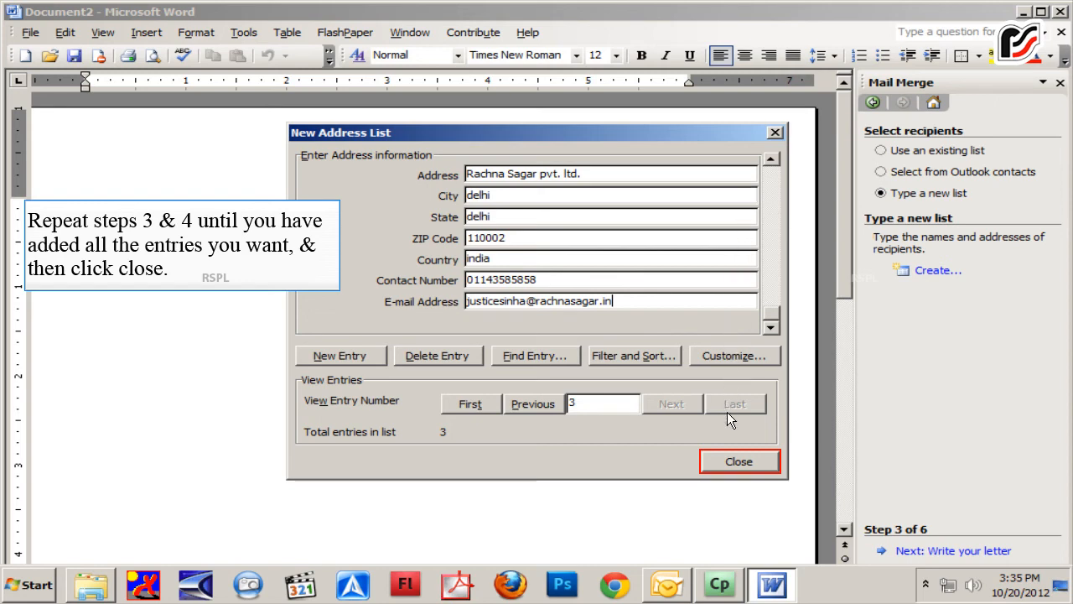
Close the new address list and save it as prolist in the My Data Sources folder
{"action": "left_click", "coordinate": [727, 457]}
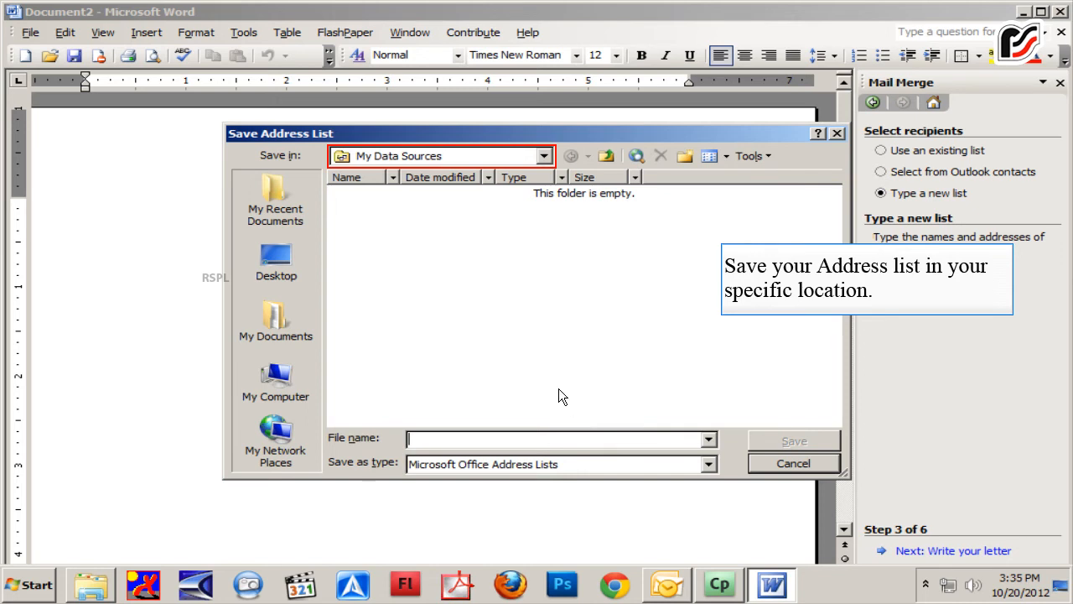
{"action": "left_click", "coordinate": [492, 156]}
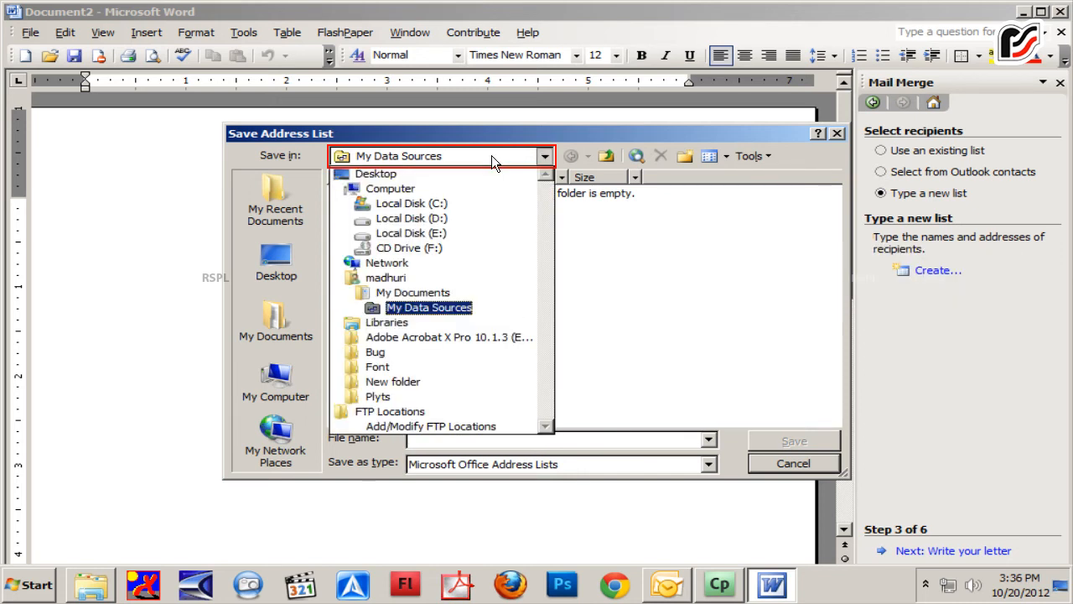
{"action": "left_click", "coordinate": [492, 156]}
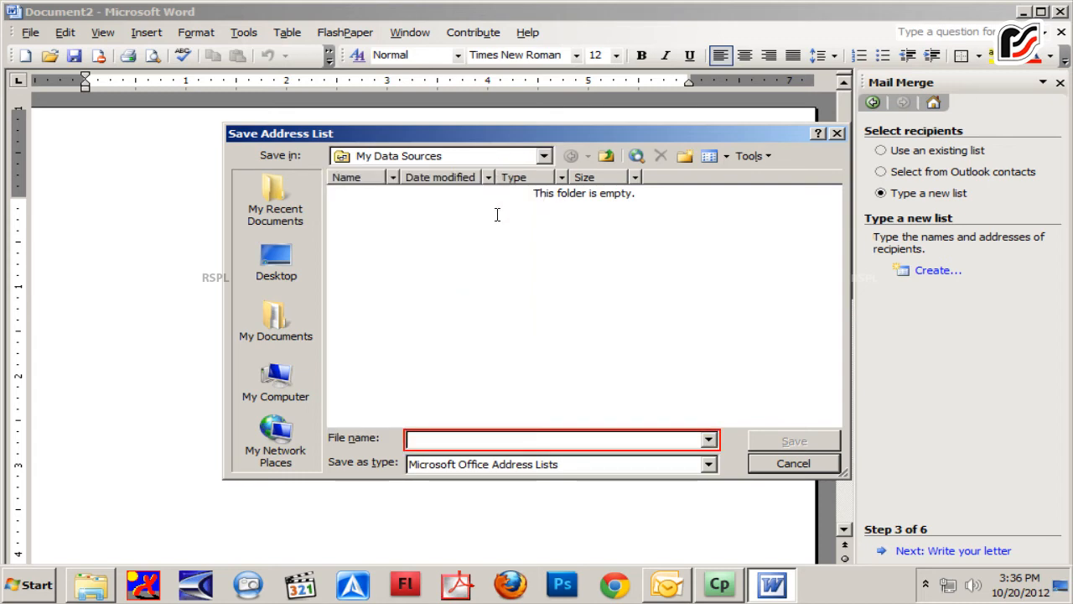
{"action": "left_click", "coordinate": [498, 438]}
{"action": "type", "text": "prolist"}
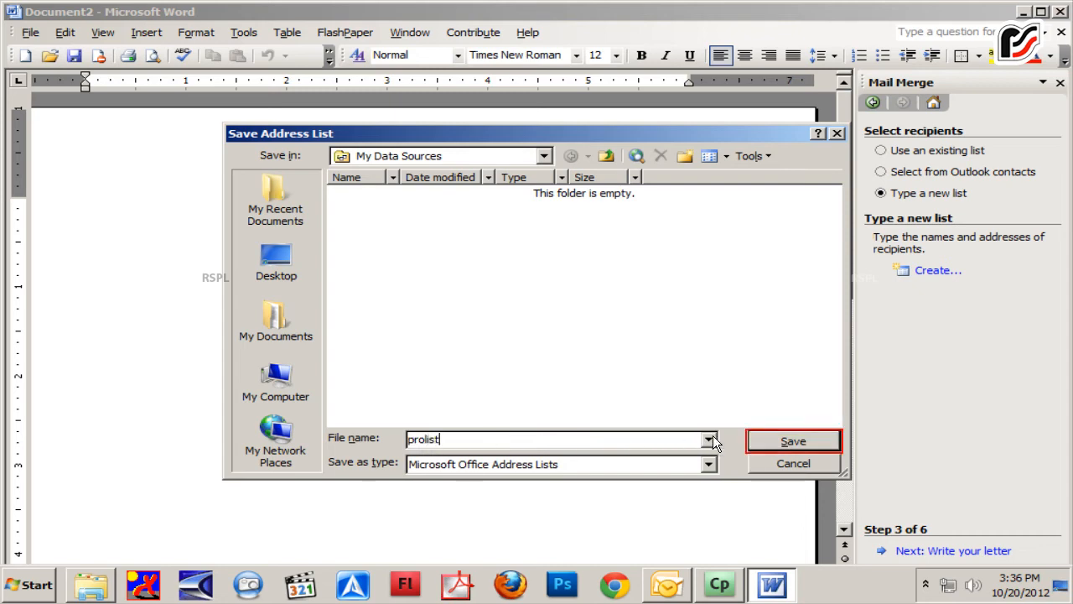
{"action": "left_click", "coordinate": [767, 441]}
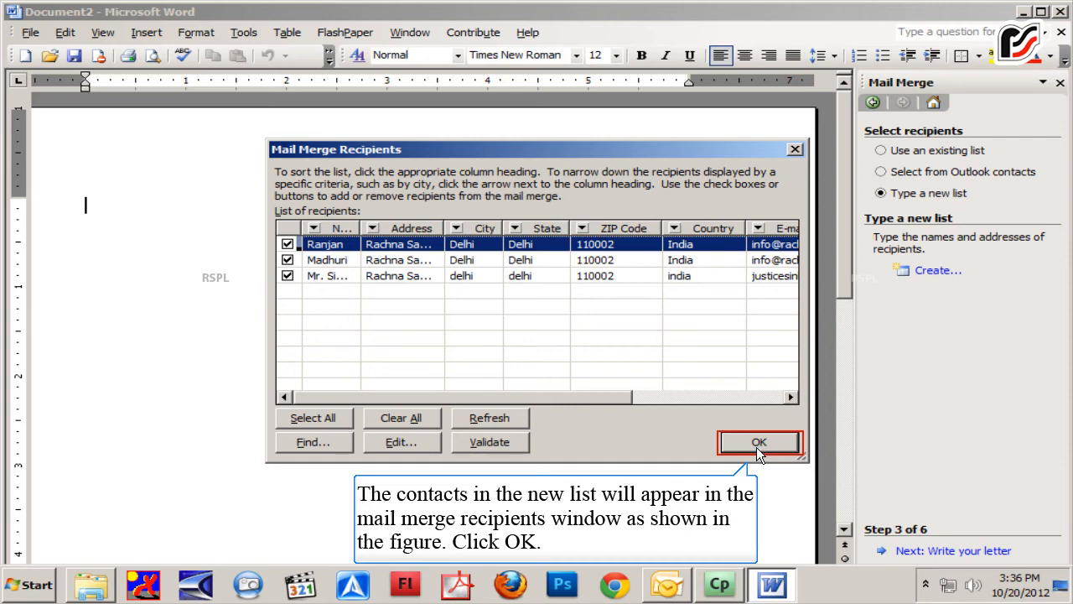
Accept the recipient list, go on to writing the letter, and insert an Address Block in the default format
{"action": "left_click", "coordinate": [756, 443]}
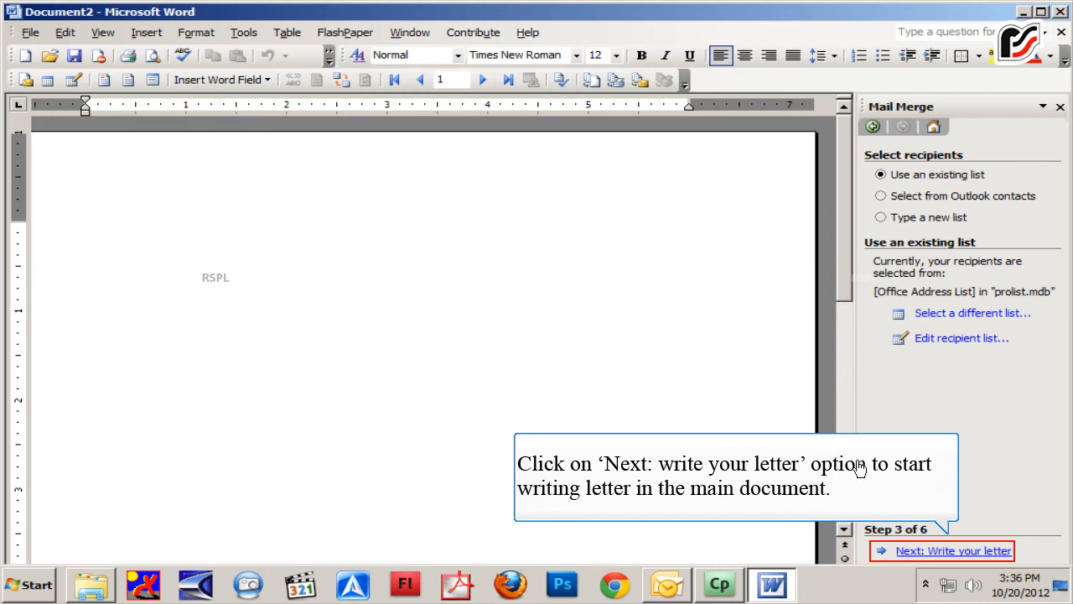
{"action": "left_click", "coordinate": [939, 550]}
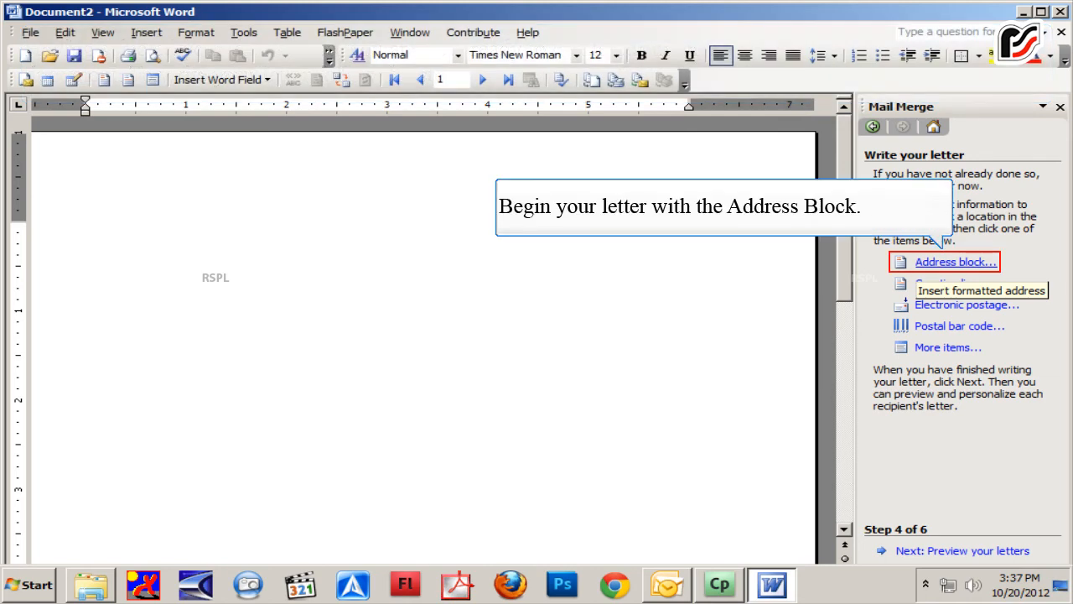
{"action": "left_click", "coordinate": [956, 261]}
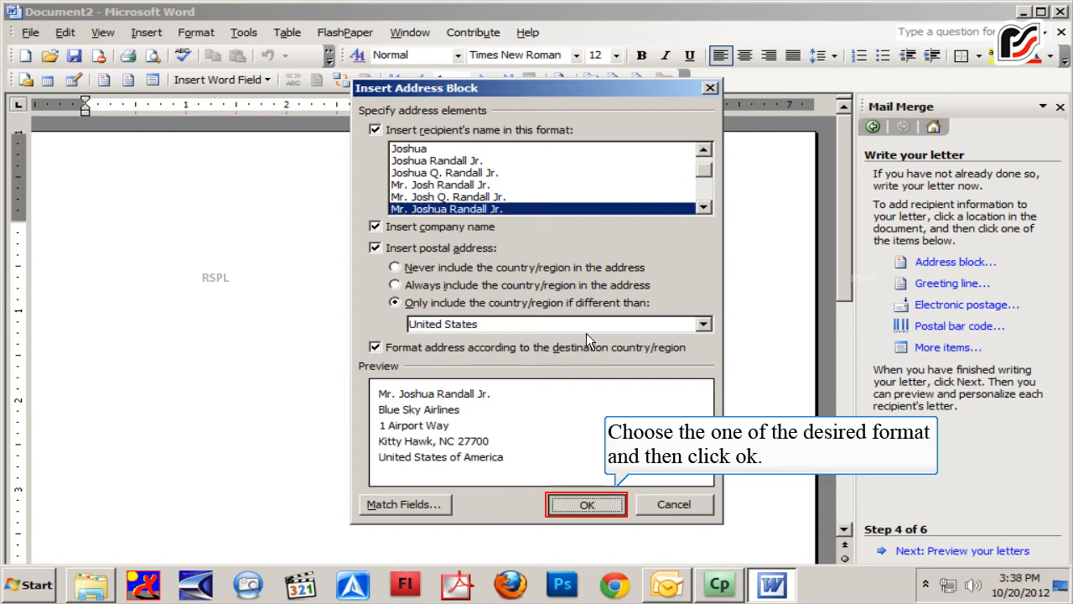
{"action": "left_click", "coordinate": [586, 504]}
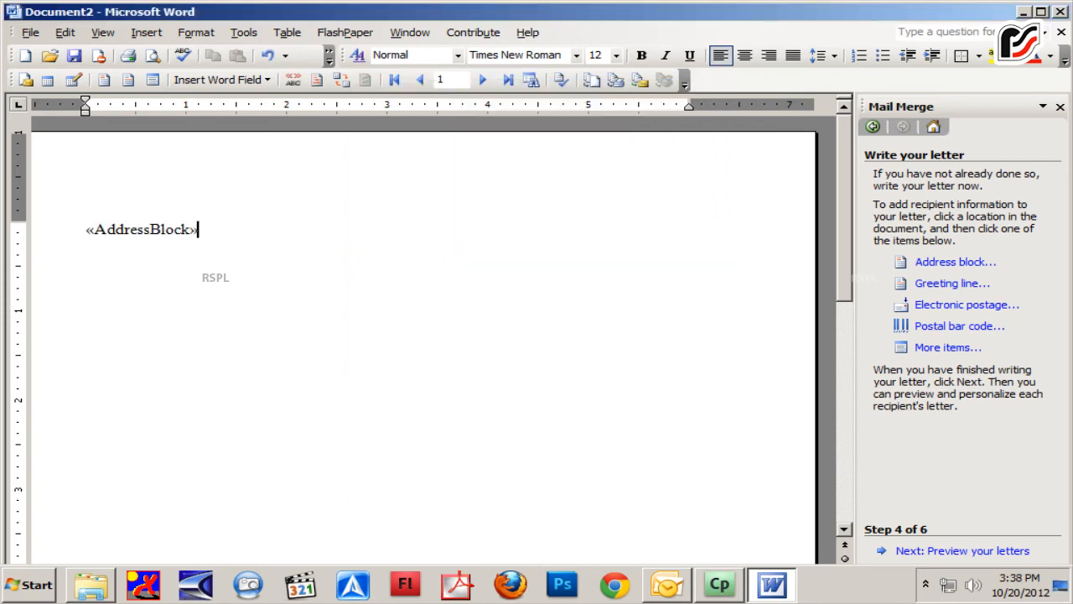
Add a blank line below the address block and type the subject line Sub: REFLECTION NEWSLETTER
{"action": "key", "text": "Return"}
{"action": "key", "text": "Return"}
{"action": "type", "text": "Sub: REF"}
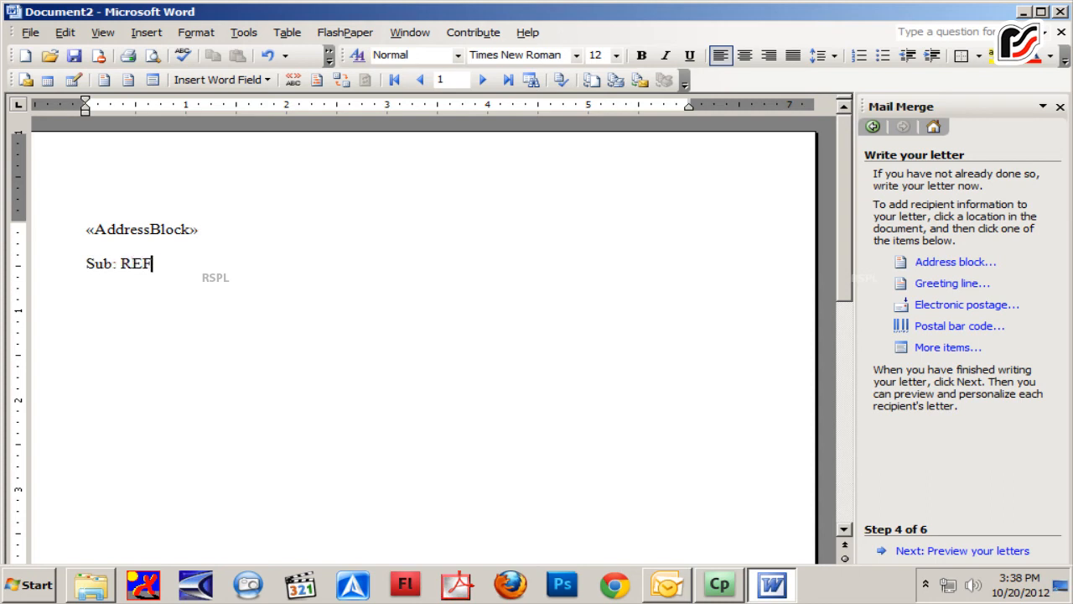
{"action": "type", "text": "LECTION N"}
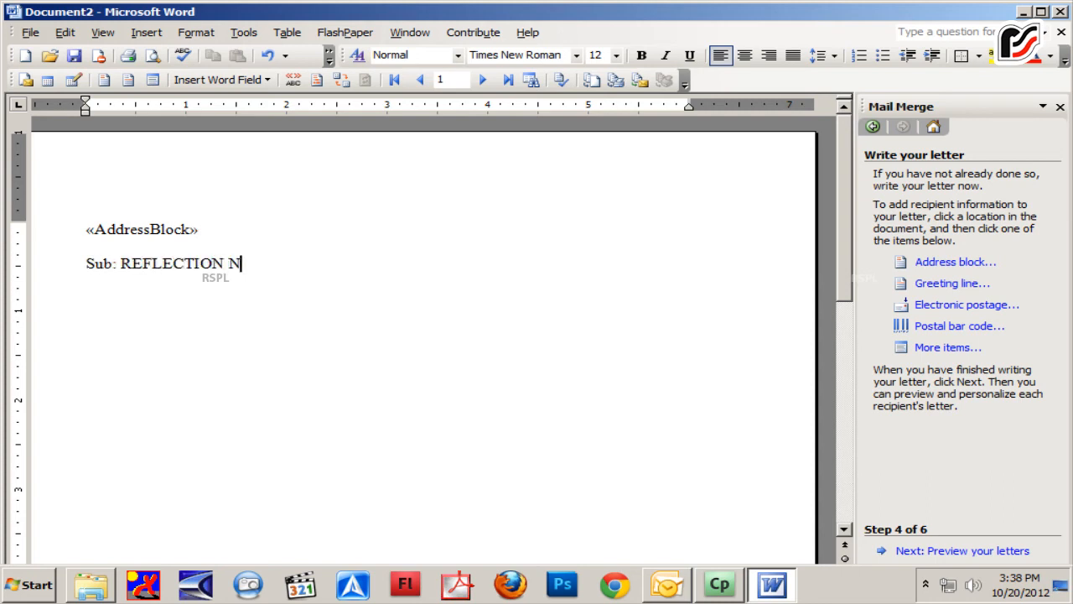
{"action": "type", "text": "EWSLETTER"}
{"action": "key", "text": "BackSpace"}
{"action": "type", "text": "ER"}
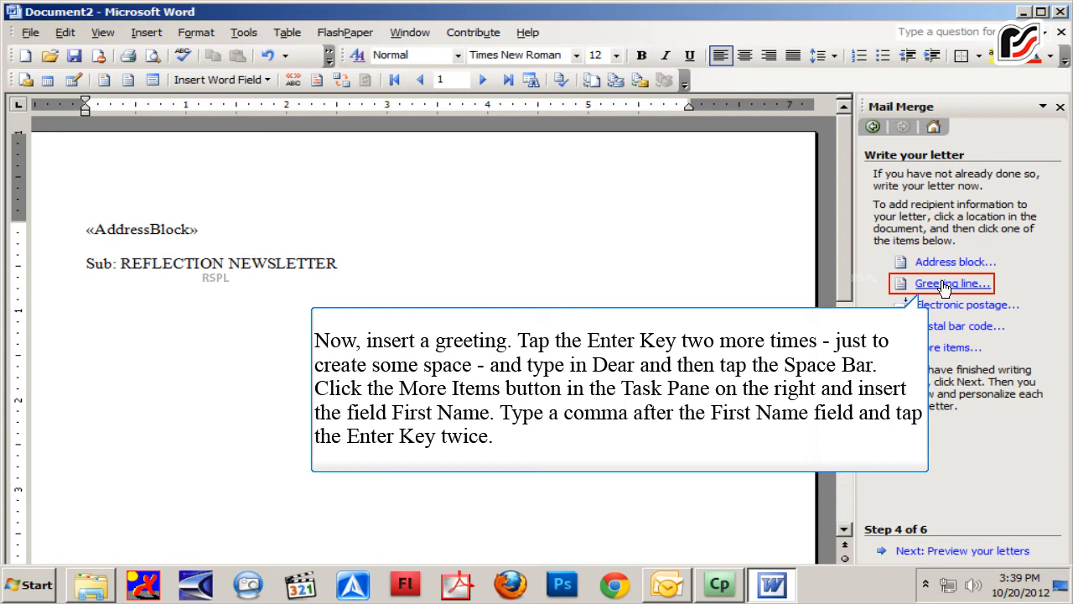
Insert a greeting line using Dear, Mr. Randall and a comma, with Dear Sir or Madam for invalid names
{"action": "left_click", "coordinate": [944, 284]}
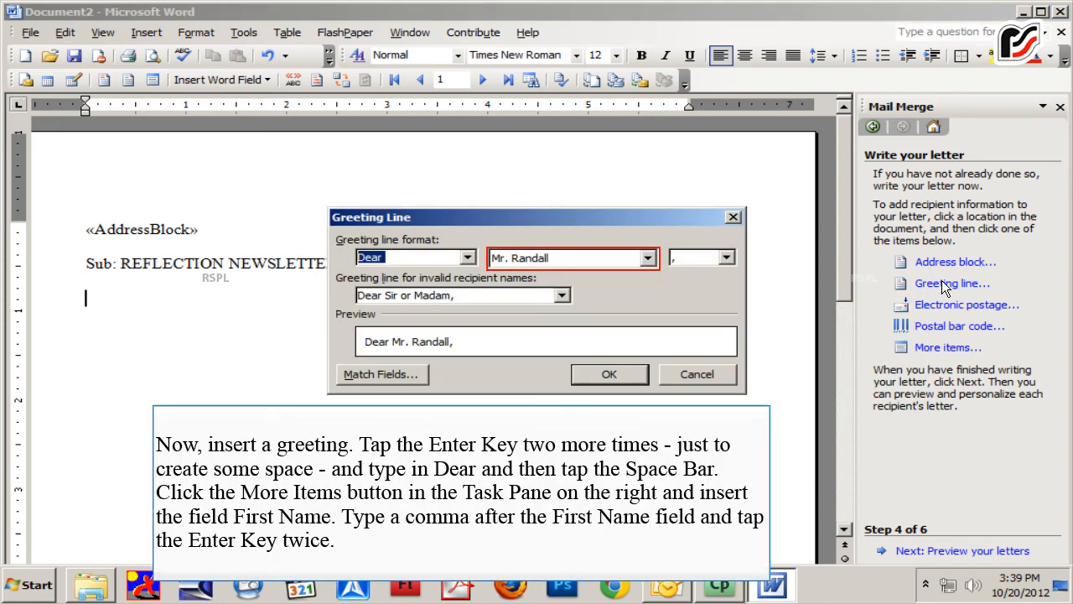
{"action": "left_click", "coordinate": [538, 260]}
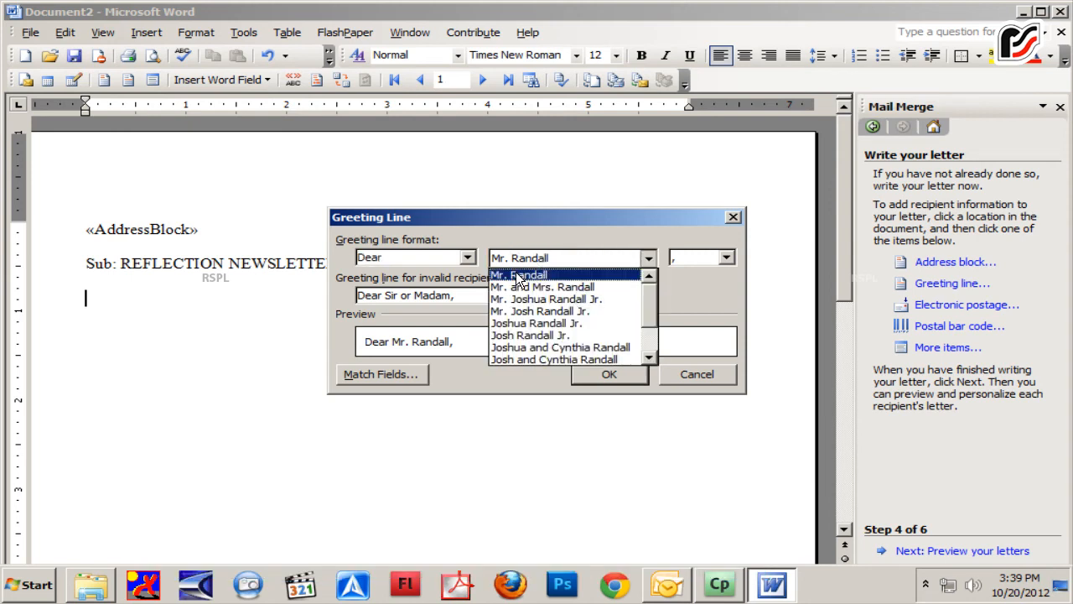
{"action": "left_click", "coordinate": [517, 278]}
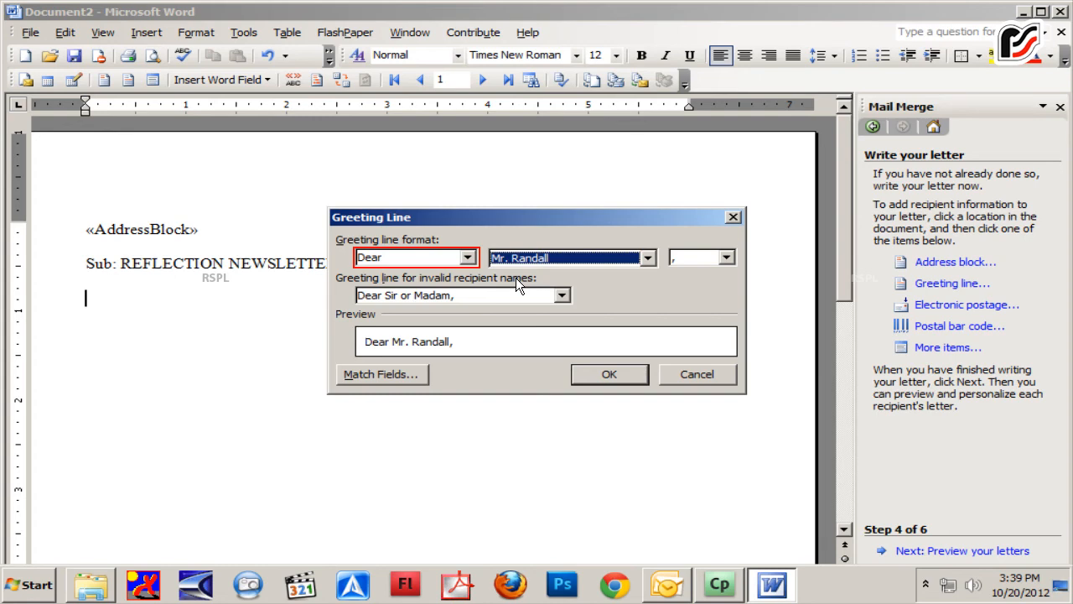
{"action": "left_click", "coordinate": [468, 258]}
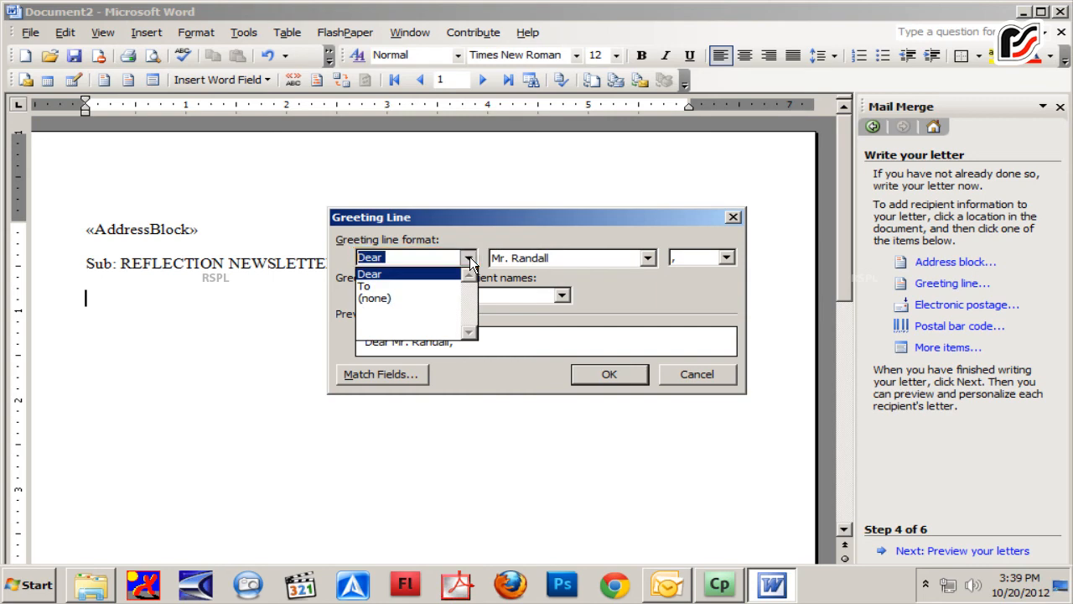
{"action": "left_click", "coordinate": [468, 258]}
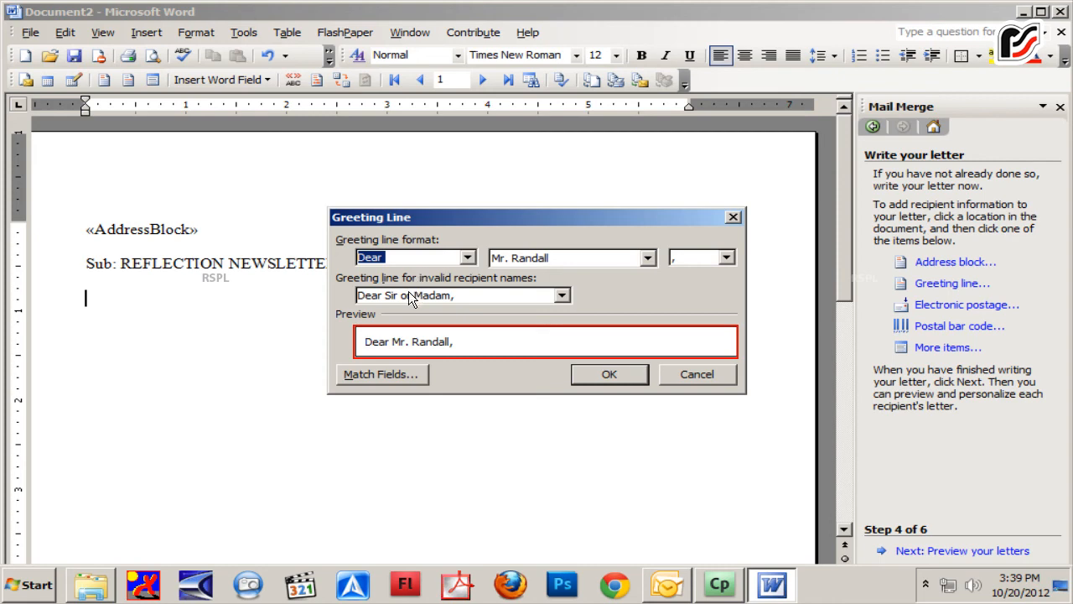
{"action": "key", "text": "Tab"}
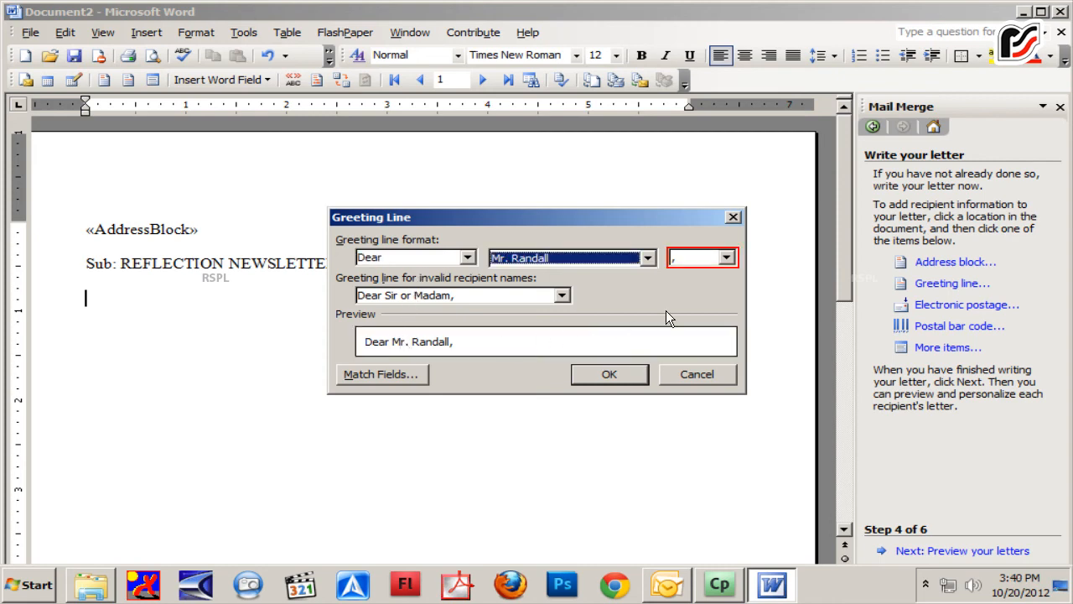
{"action": "left_click", "coordinate": [726, 258]}
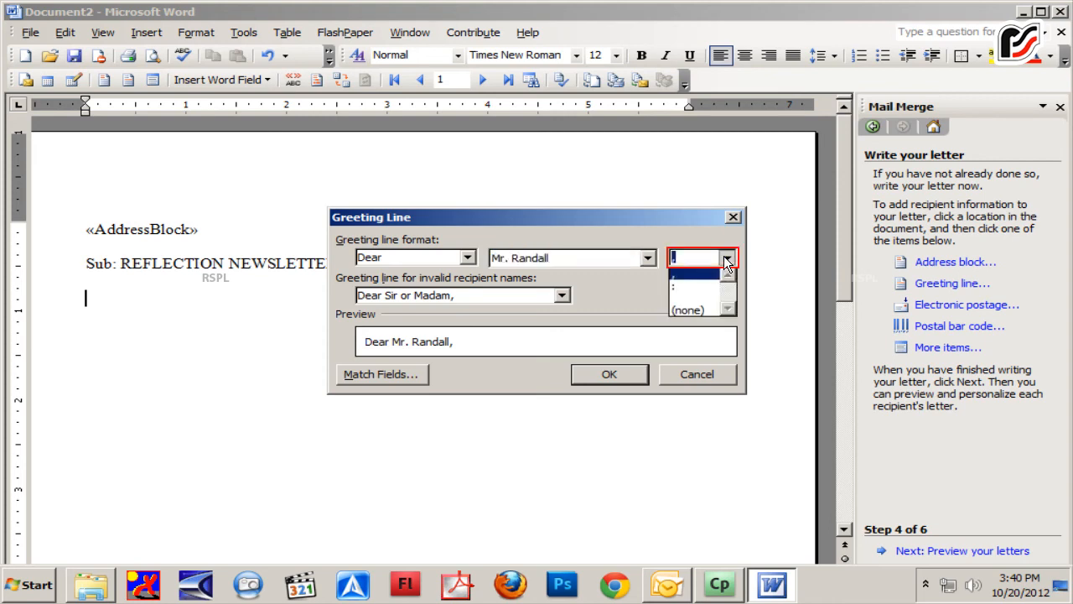
{"action": "left_click", "coordinate": [726, 260]}
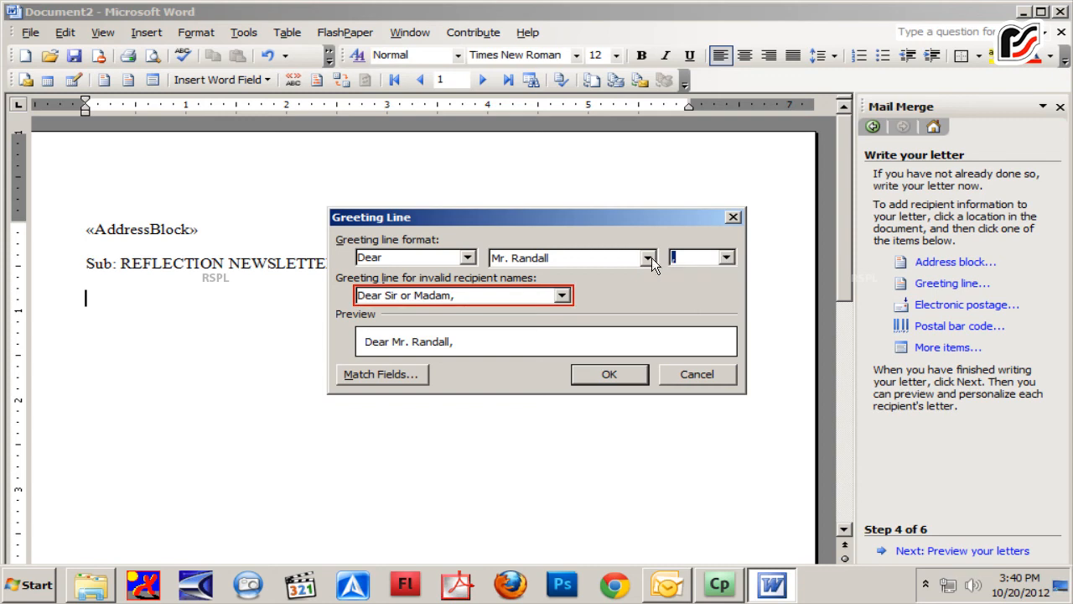
{"action": "left_click", "coordinate": [563, 296]}
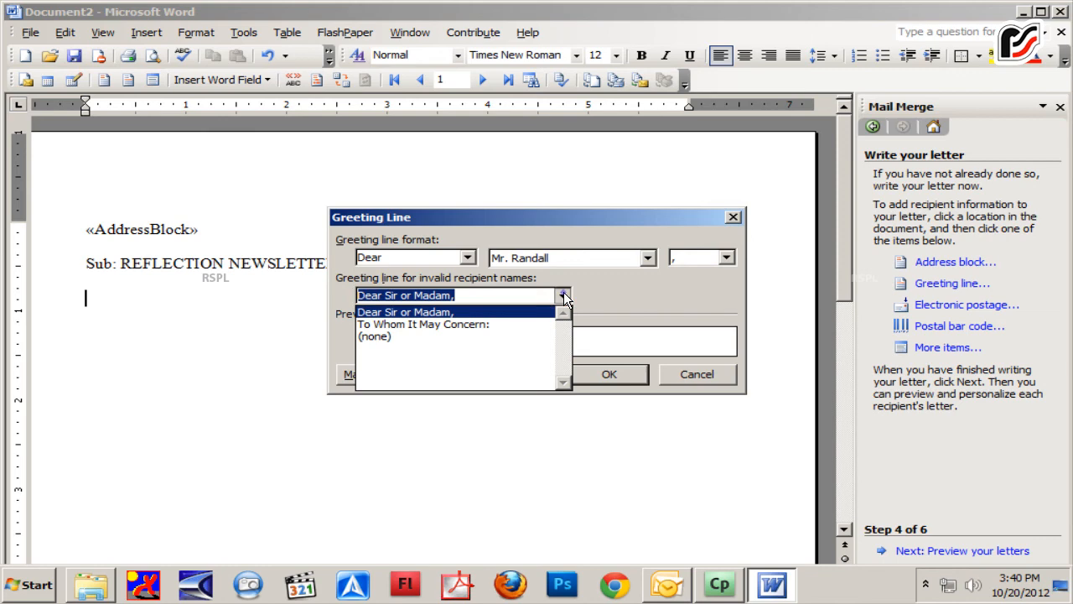
{"action": "left_click", "coordinate": [564, 294]}
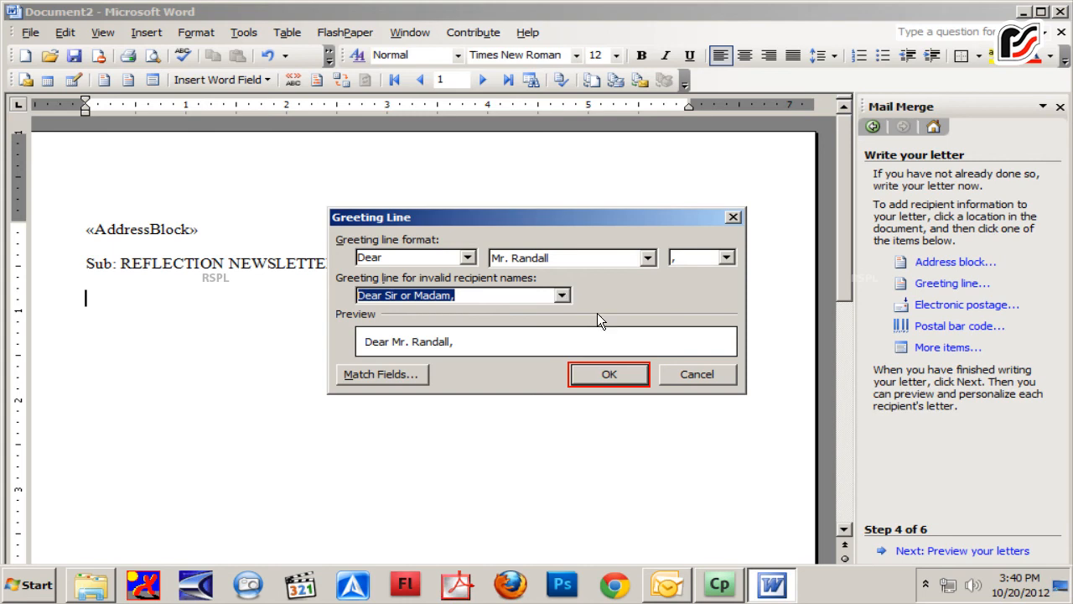
{"action": "left_click", "coordinate": [609, 374]}
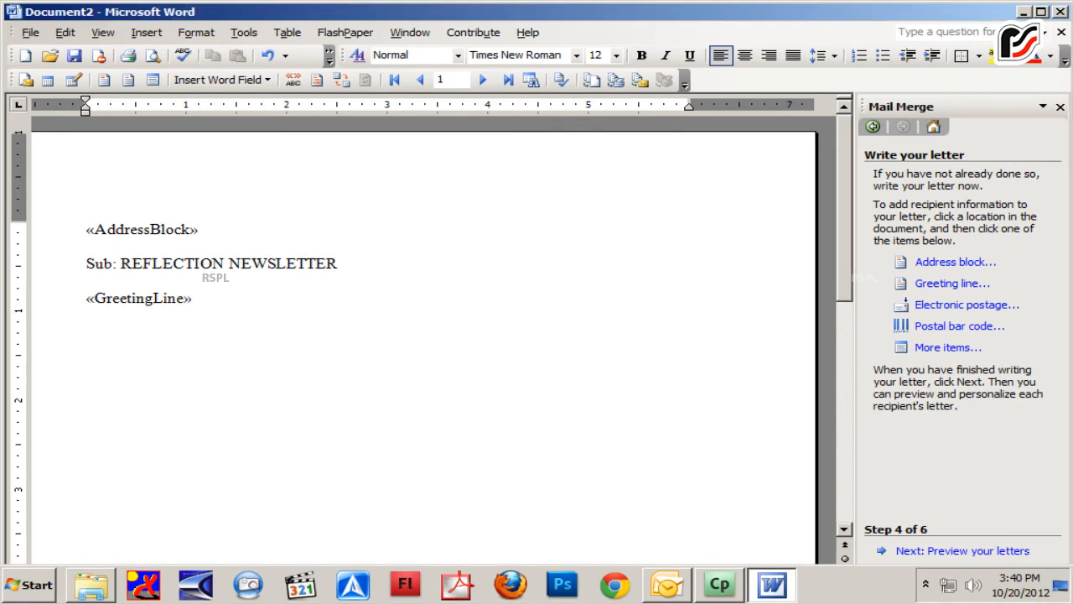
Type the letter body beginning 'We hereby feel proud to release...' and the closing Thanking You, CO-ORDINATOR
{"action": "type", "text": "wE"}
{"action": "key", "text": "BackSpace"}
{"action": "key", "text": "BackSpace"}
{"action": "type", "text": "We hereby feel proud to release the first volume of our newsletter ‘Reflection’ amongst"}
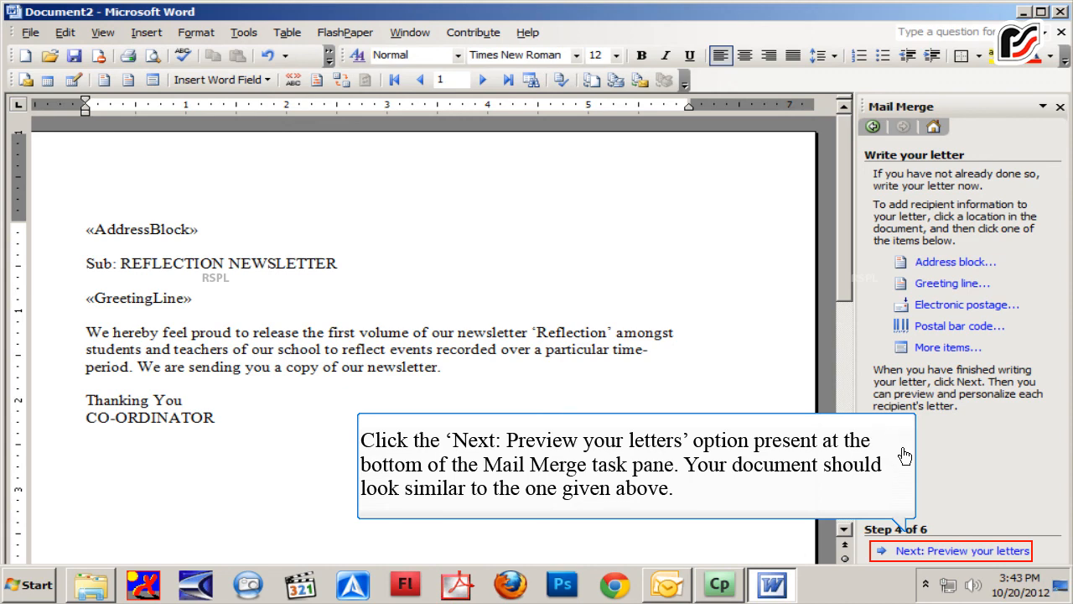
Preview the merged letters and browse forward through the second and third recipients
{"action": "left_click", "coordinate": [949, 550]}
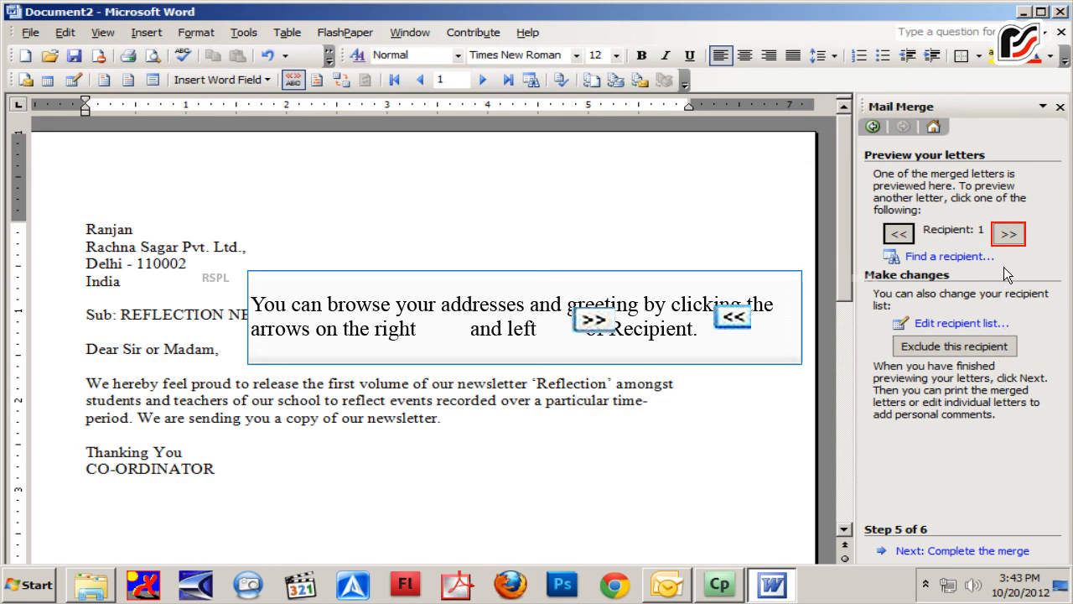
{"action": "left_click", "coordinate": [1007, 235]}
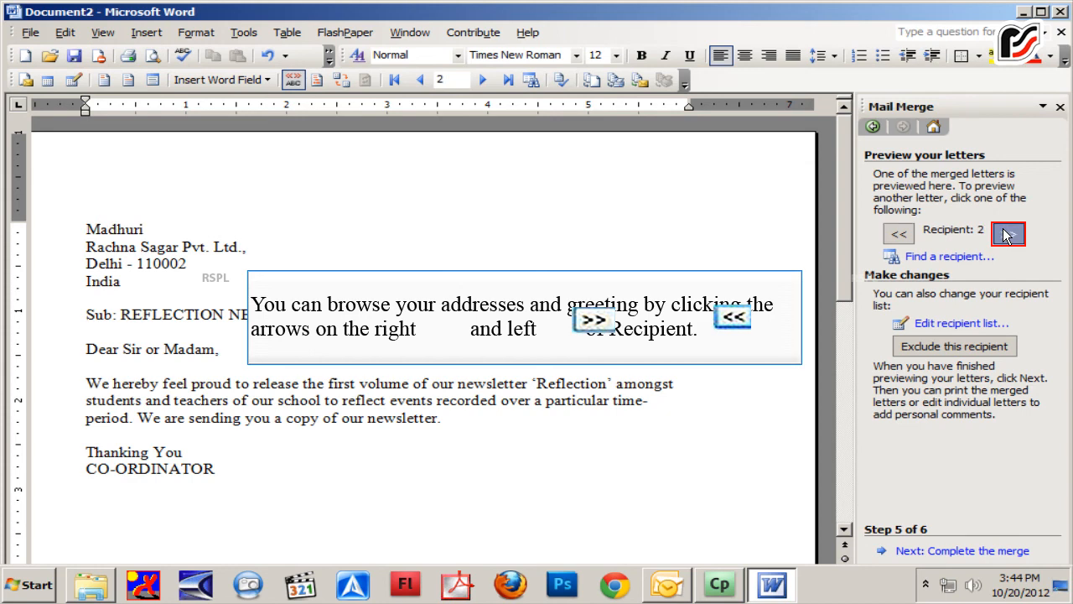
{"action": "left_click", "coordinate": [1006, 237]}
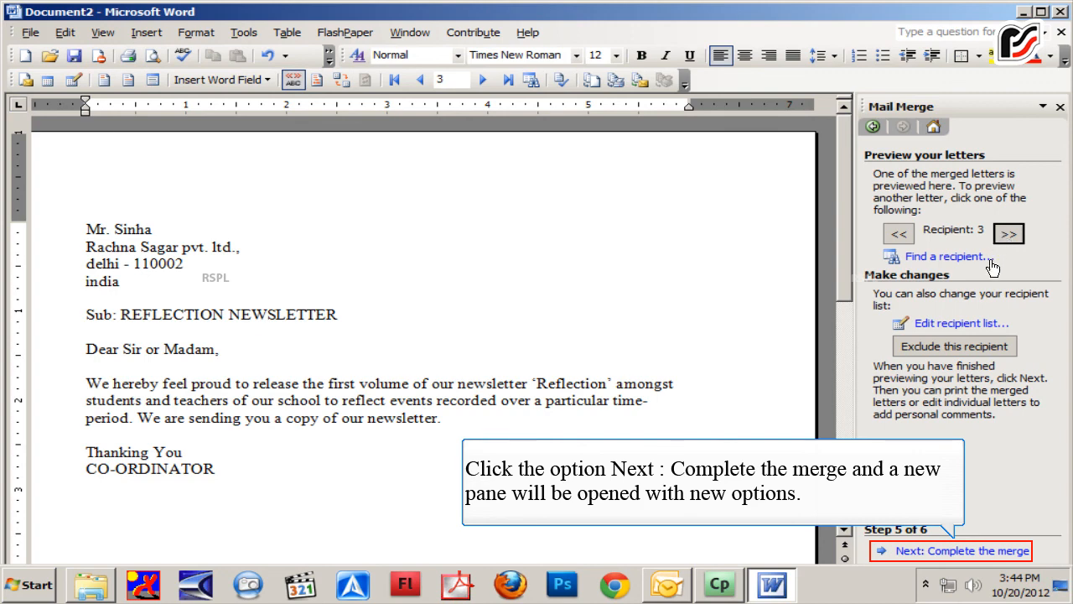
Complete the merge and save the document as mail merge letter.doc in My Documents
{"action": "left_click", "coordinate": [961, 551]}
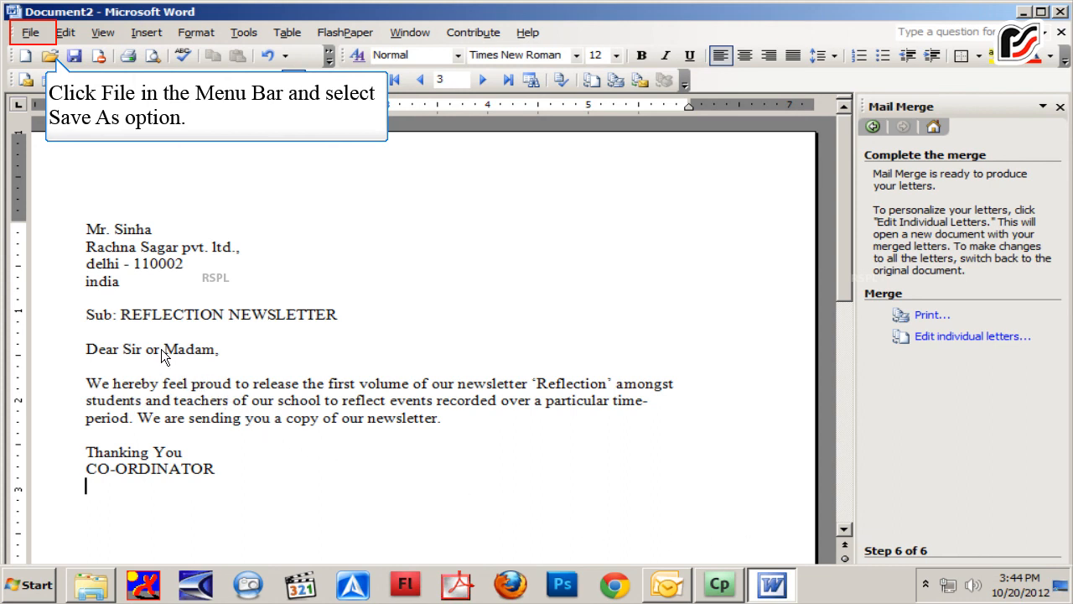
{"action": "left_click", "coordinate": [27, 33]}
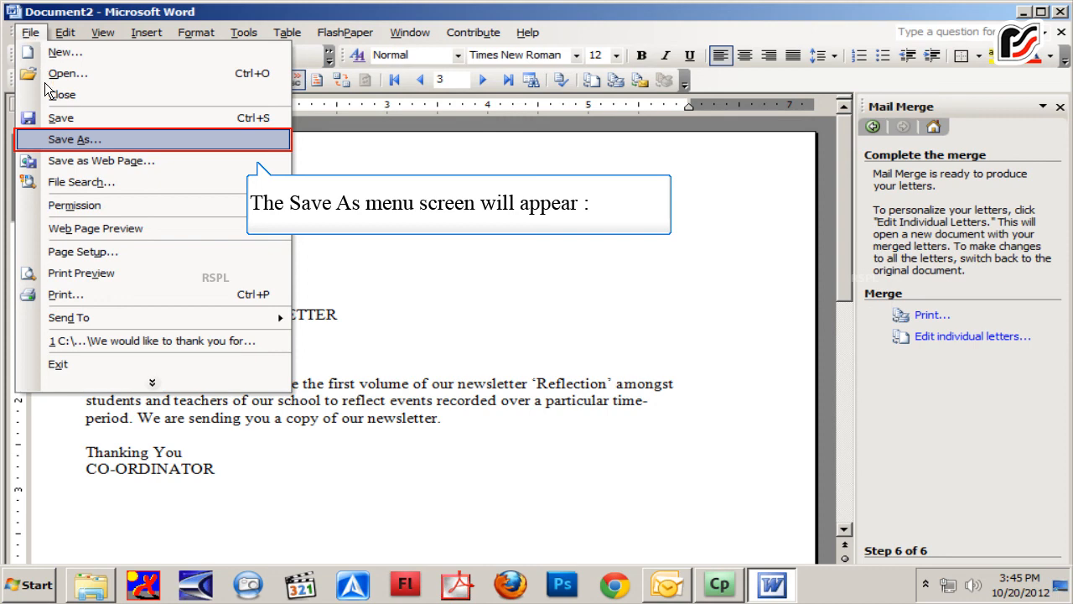
{"action": "left_click", "coordinate": [50, 139]}
{"action": "type", "text": "mail merge letter.doc"}
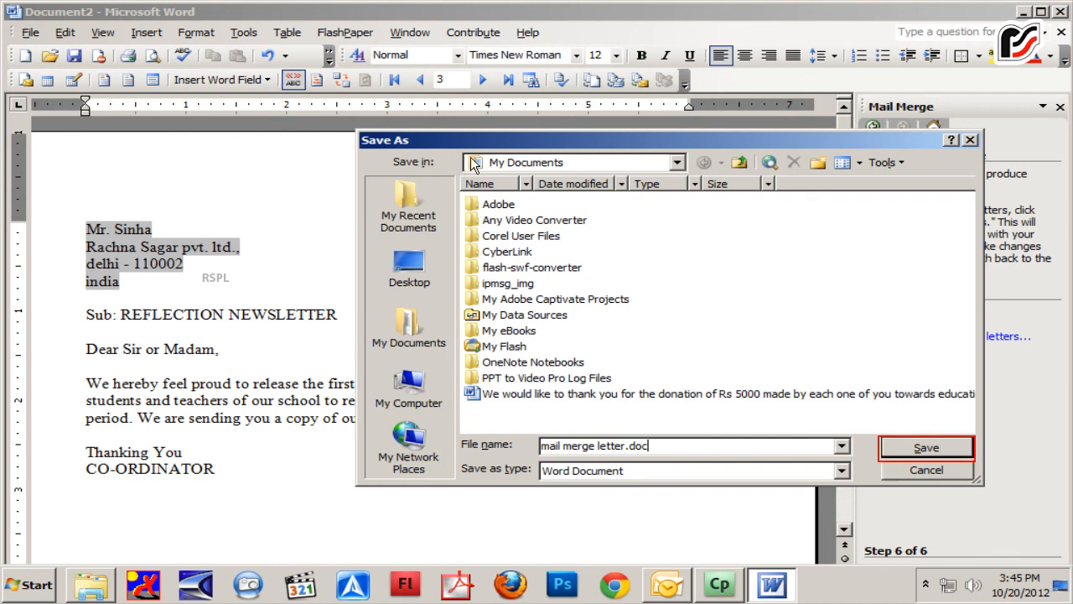
{"action": "key", "text": "Return"}
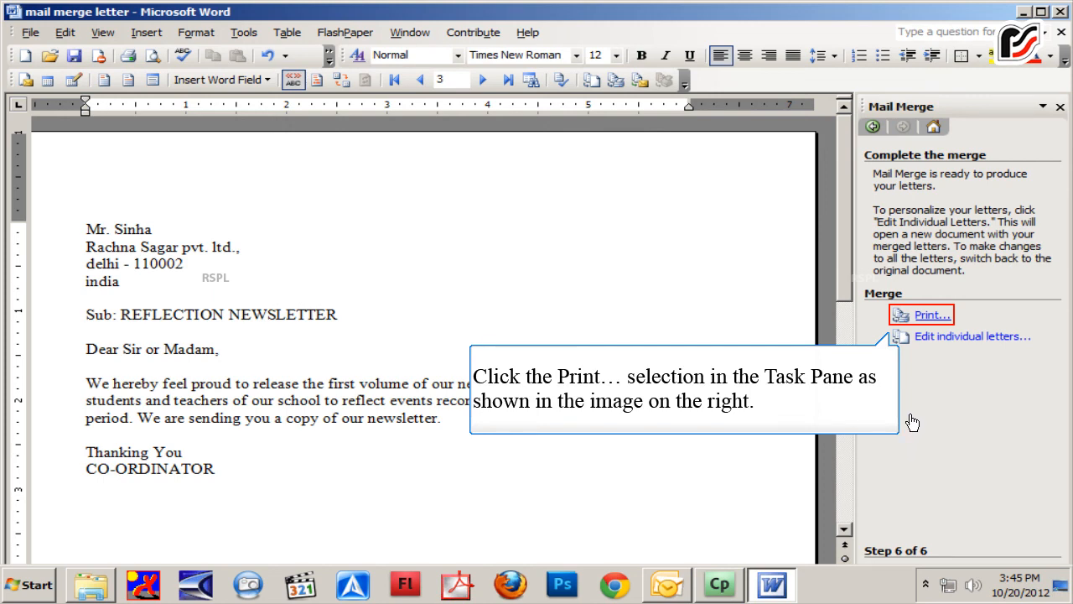
Merge all records to the printer and print with the default settings
{"action": "left_click", "coordinate": [926, 315]}
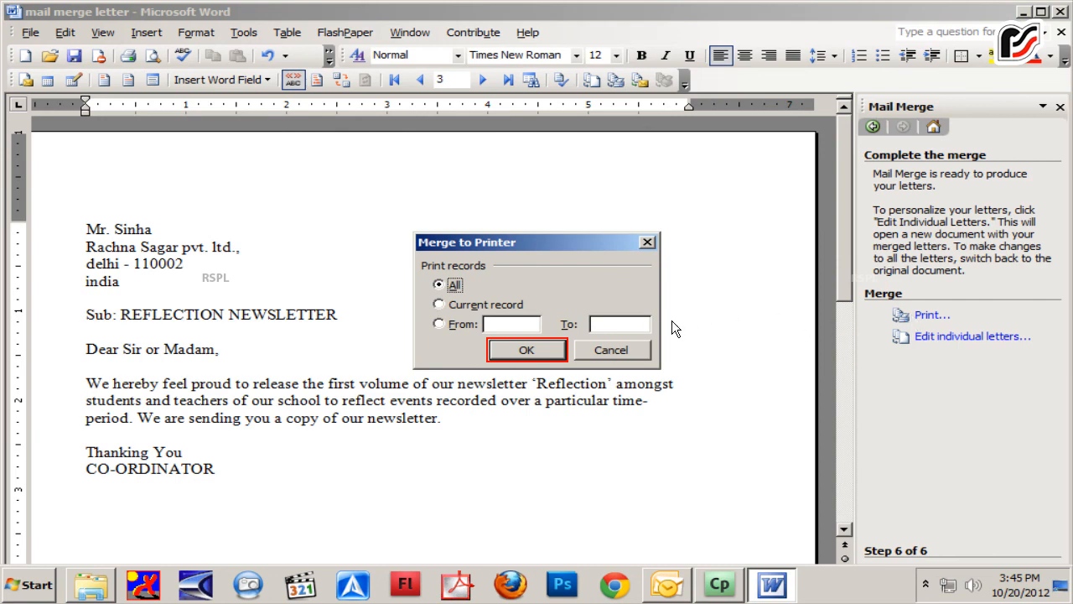
{"action": "left_click", "coordinate": [546, 349]}
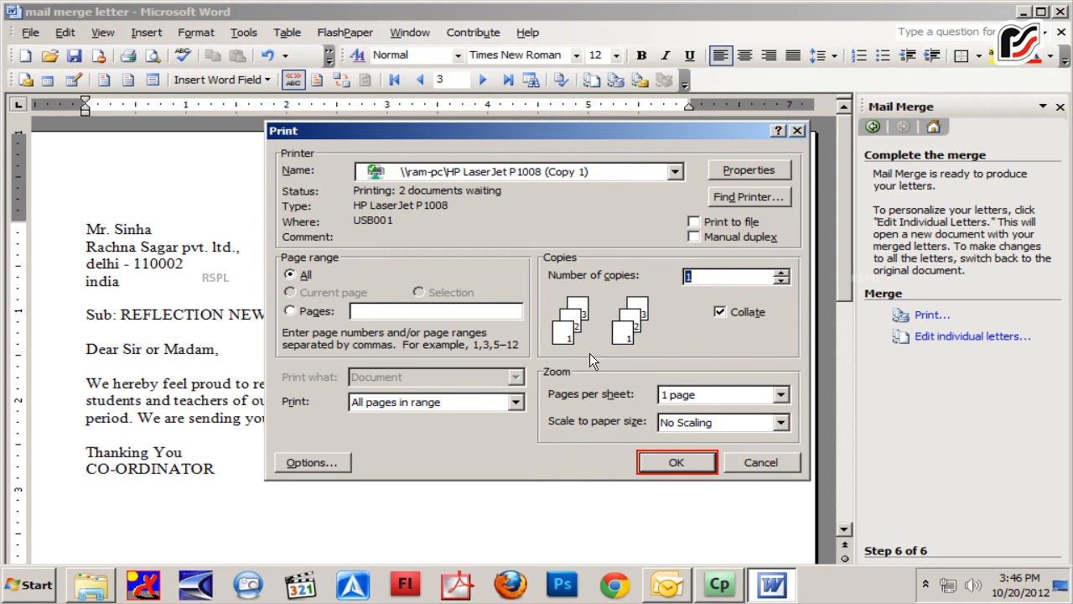
{"action": "key", "text": "Return"}
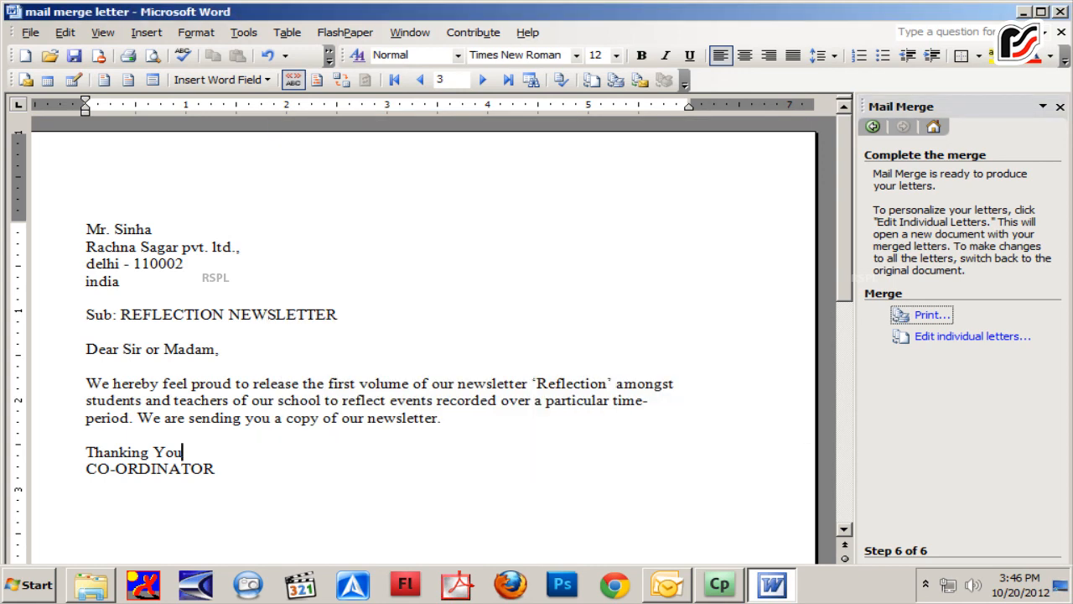